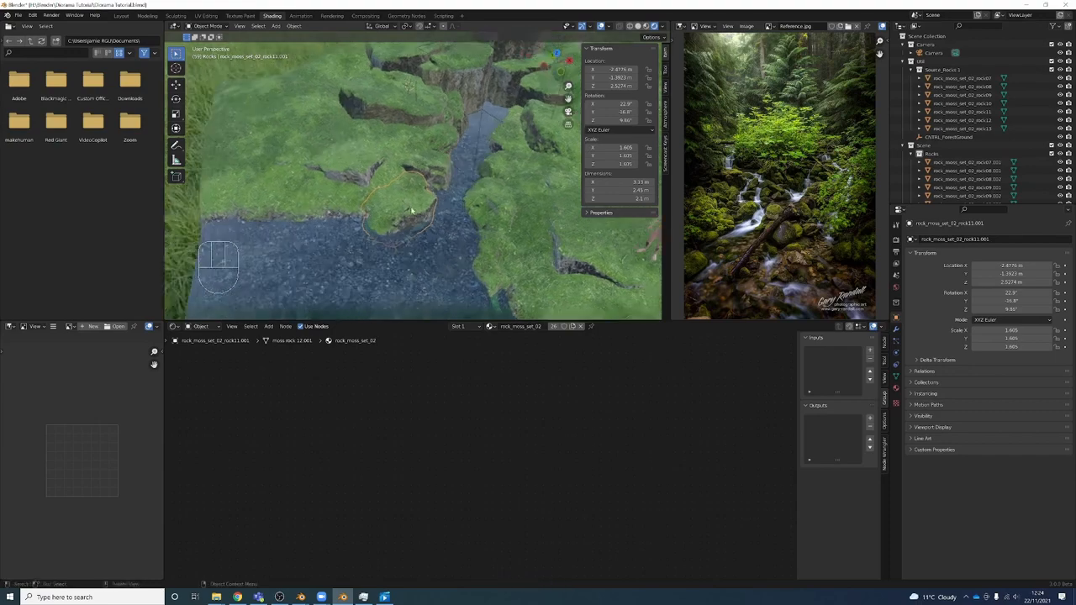
Duplicate the mossy shoreline rock, place the copy in the open water in front of it, and rotate it
{"action": "key", "text": "shift+d"}
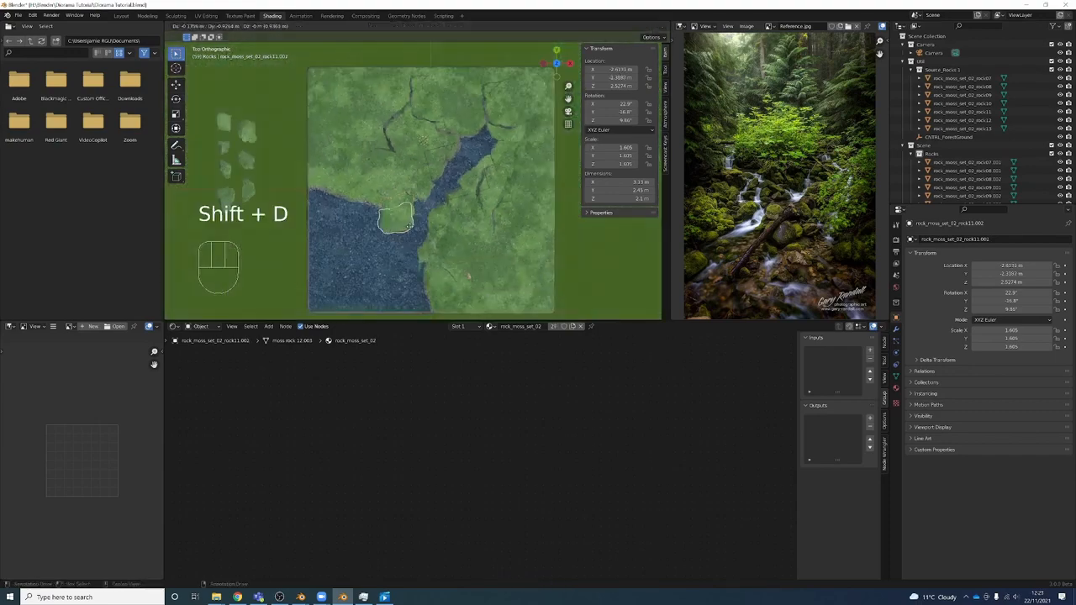
{"action": "left_click", "coordinate": [403, 257]}
{"action": "middle_click_drag", "start_coordinate": [403, 257], "coordinate": [410, 154]}
{"action": "key", "text": "r"}
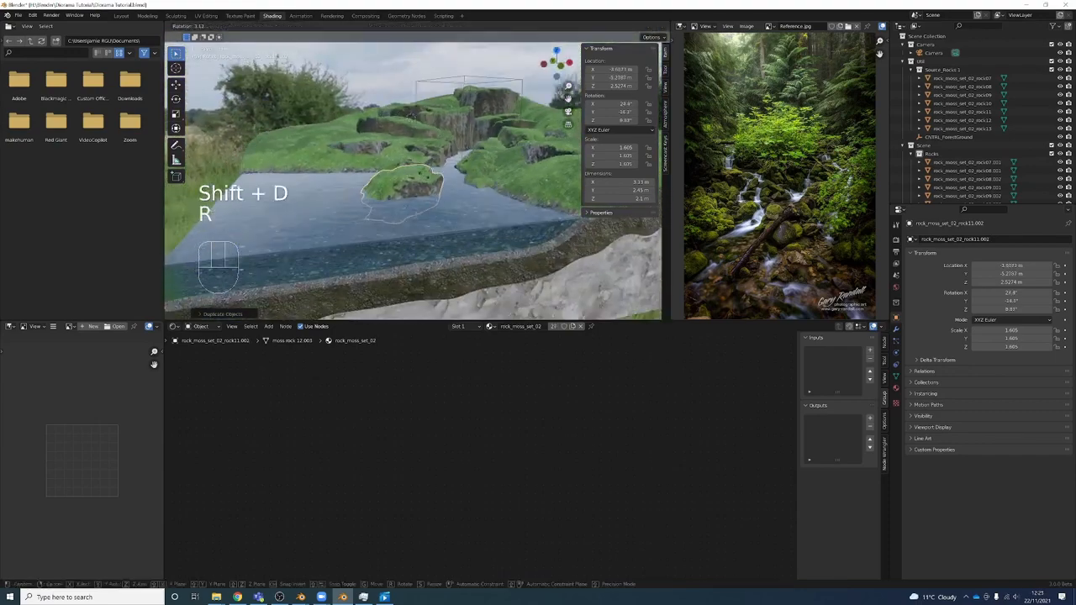
{"action": "left_click", "coordinate": [442, 193]}
{"action": "middle_click_drag", "start_coordinate": [442, 193], "coordinate": [436, 227]}
{"action": "scroll", "coordinate": [436, 221], "scroll_direction": "up", "scroll_amount": 4}
{"action": "scroll", "coordinate": [441, 224], "scroll_direction": "up", "scroll_amount": 4}
{"action": "scroll", "coordinate": [441, 224], "scroll_direction": "down", "scroll_amount": 5}
Make the duplicated rock's material a separate copy and rename it rock_no_Moss
{"action": "key", "text": "a"}
{"action": "key", "text": "KP_Decimal"}
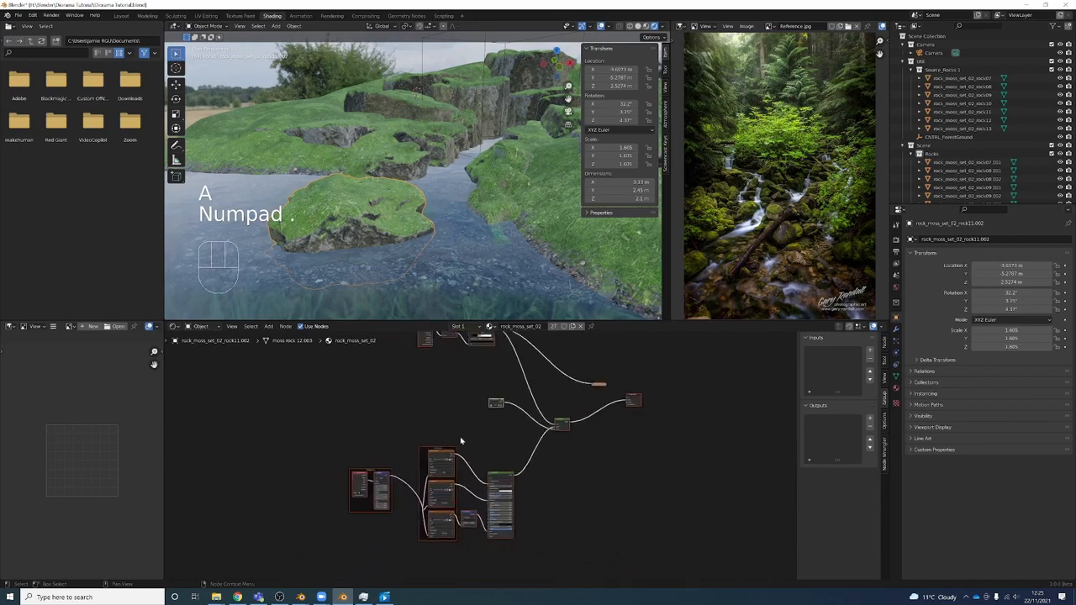
{"action": "scroll", "coordinate": [358, 531], "scroll_direction": "down", "scroll_amount": 3}
{"action": "left_click_drag", "start_coordinate": [373, 405], "coordinate": [549, 350]}
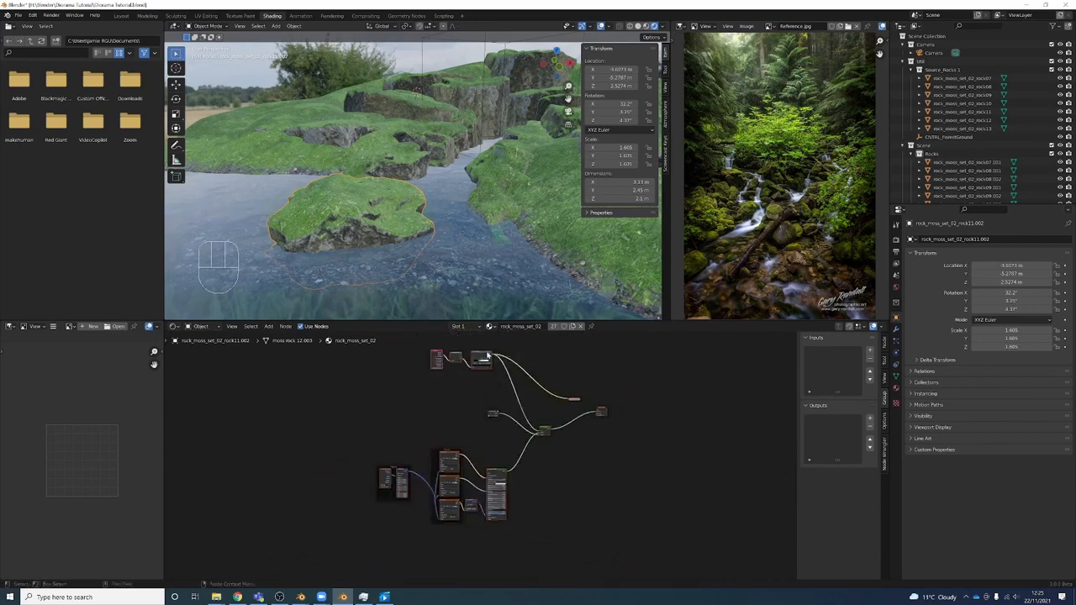
{"action": "left_click_drag", "start_coordinate": [481, 355], "coordinate": [479, 379]}
{"action": "scroll", "coordinate": [542, 455], "scroll_direction": "up", "scroll_amount": 1}
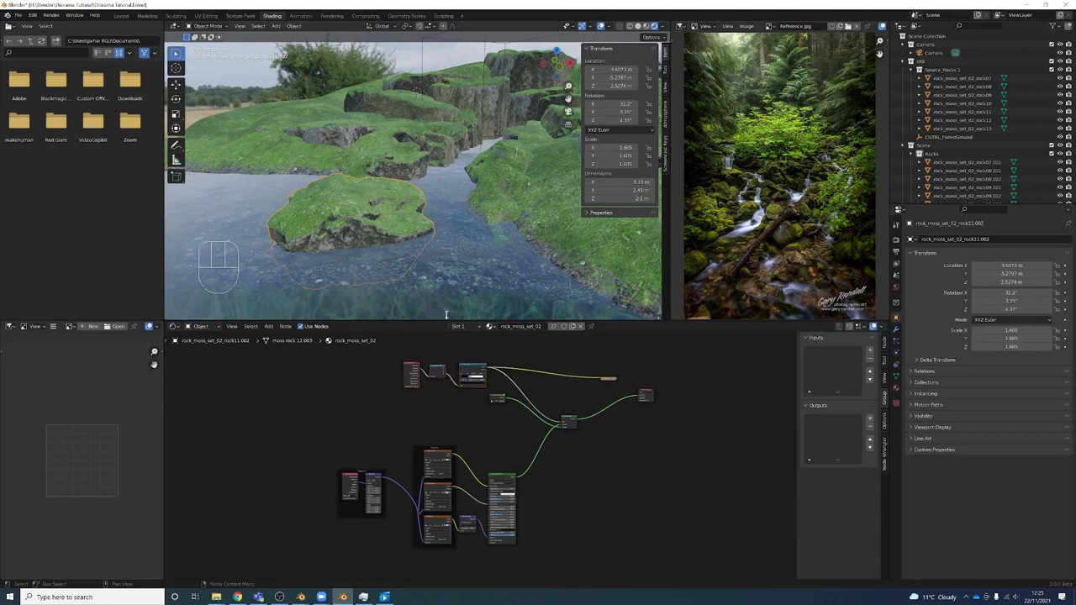
{"action": "left_click", "coordinate": [366, 207]}
{"action": "left_click", "coordinate": [356, 224]}
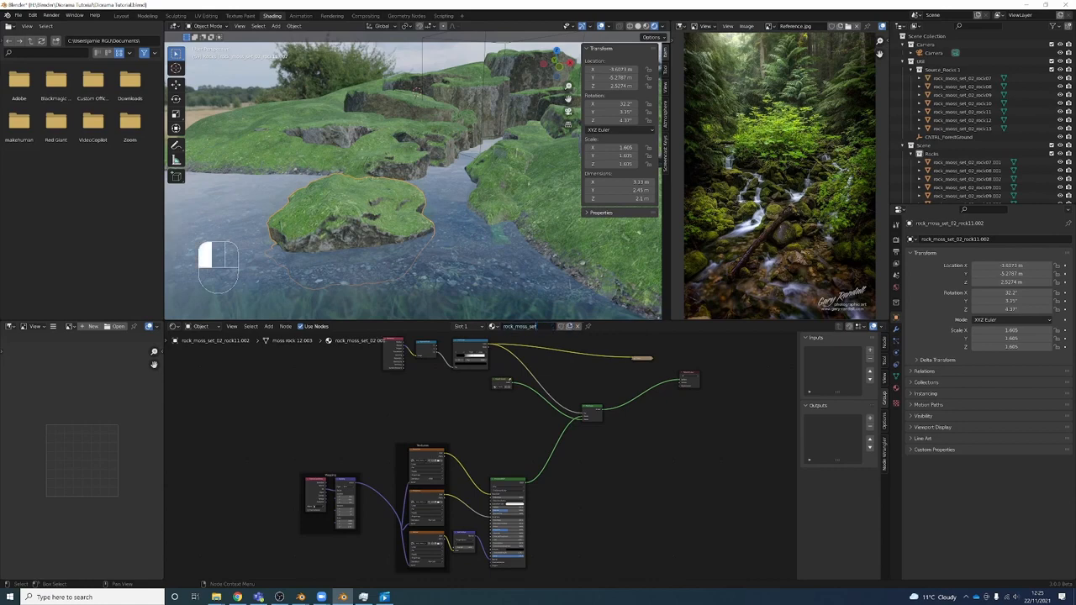
{"action": "key", "text": "BackSpace"}
{"action": "key", "text": "BackSpace"}
Connect the Principled BSDF directly to the Material Output's surface, bypassing the mix shader
{"action": "scroll", "coordinate": [533, 483], "scroll_direction": "down", "scroll_amount": 1}
{"action": "mouse_move", "coordinate": [520, 484]}
{"action": "left_mouse_down"}
{"action": "mouse_move", "coordinate": [511, 479]}
{"action": "mouse_move", "coordinate": [529, 469]}
{"action": "left_mouse_up"}
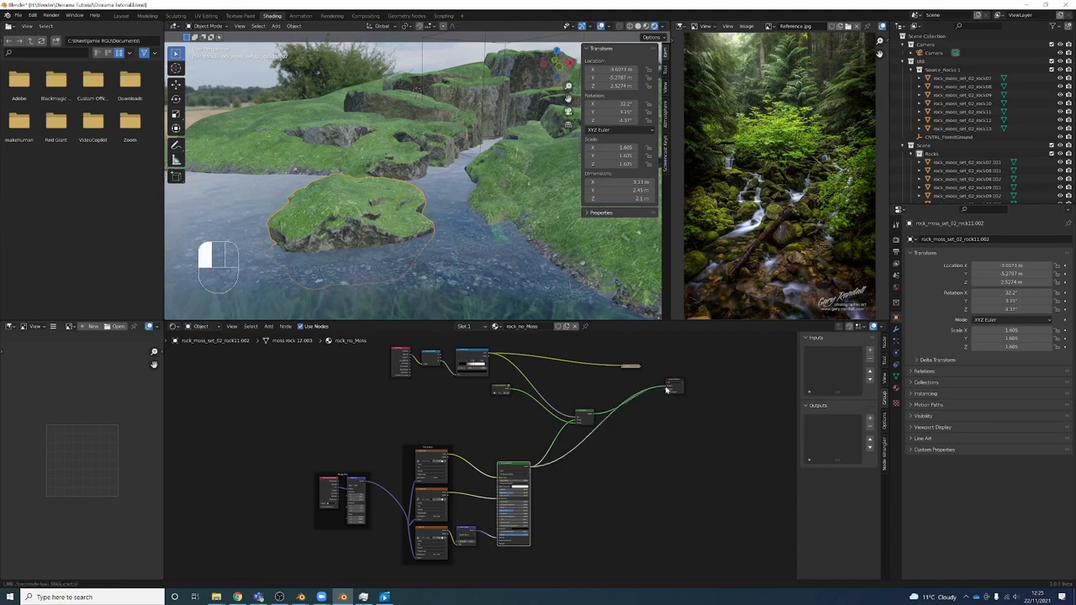
{"action": "left_click_drag", "start_coordinate": [666, 389], "coordinate": [668, 387]}
{"action": "left_click_drag", "start_coordinate": [583, 415], "coordinate": [581, 395]}
{"action": "scroll", "coordinate": [419, 357], "scroll_direction": "down", "scroll_amount": 3}
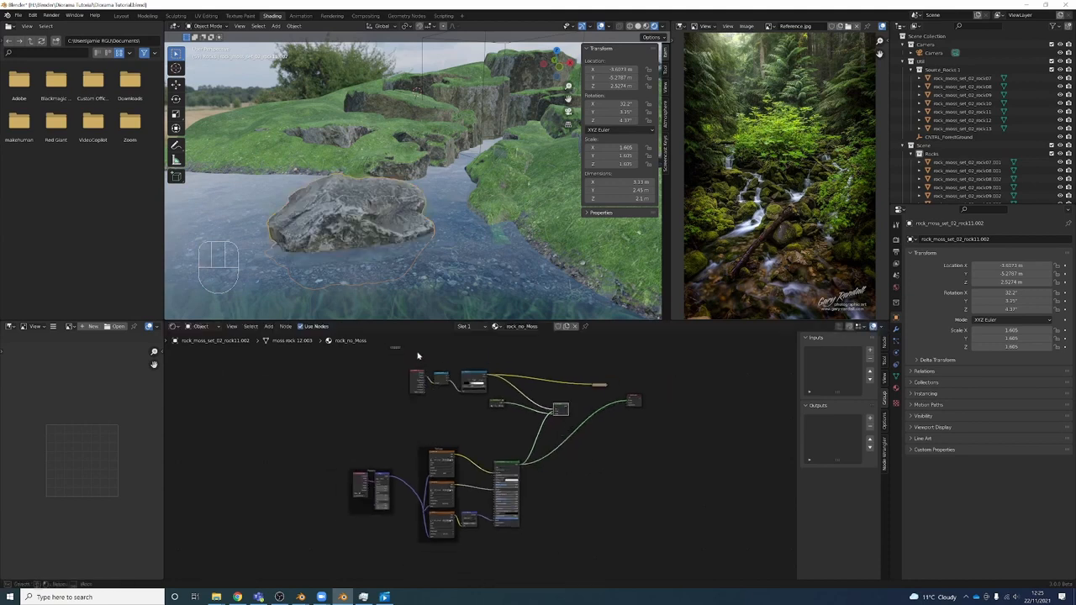
Delete the unused moss mask, mix shader and leftover nodes from the rock_no_Moss material
{"action": "left_click_drag", "start_coordinate": [418, 356], "coordinate": [569, 419]}
{"action": "key", "text": "Delete"}
{"action": "left_click_drag", "start_coordinate": [589, 364], "coordinate": [610, 395]}
{"action": "key", "text": "Delete"}
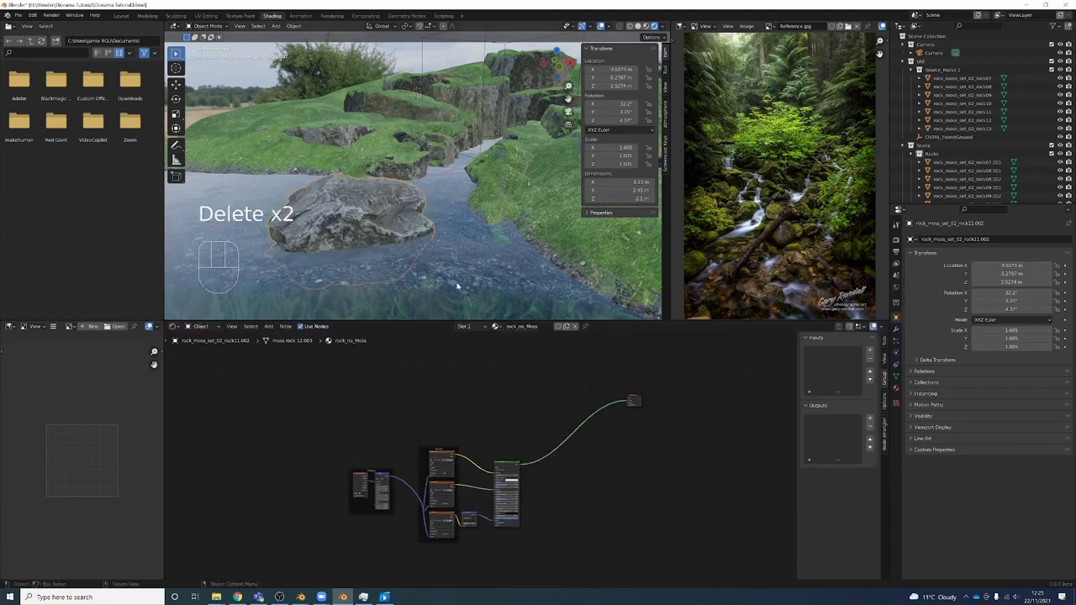
Rotate the bare rock in the water and scale it down to about 0.907
{"action": "middle_click_drag", "start_coordinate": [458, 287], "coordinate": [498, 290]}
{"action": "scroll", "coordinate": [487, 252], "scroll_direction": "down", "scroll_amount": 4}
{"action": "key", "text": "r"}
{"action": "left_click", "coordinate": [469, 234]}
{"action": "key", "text": "s"}
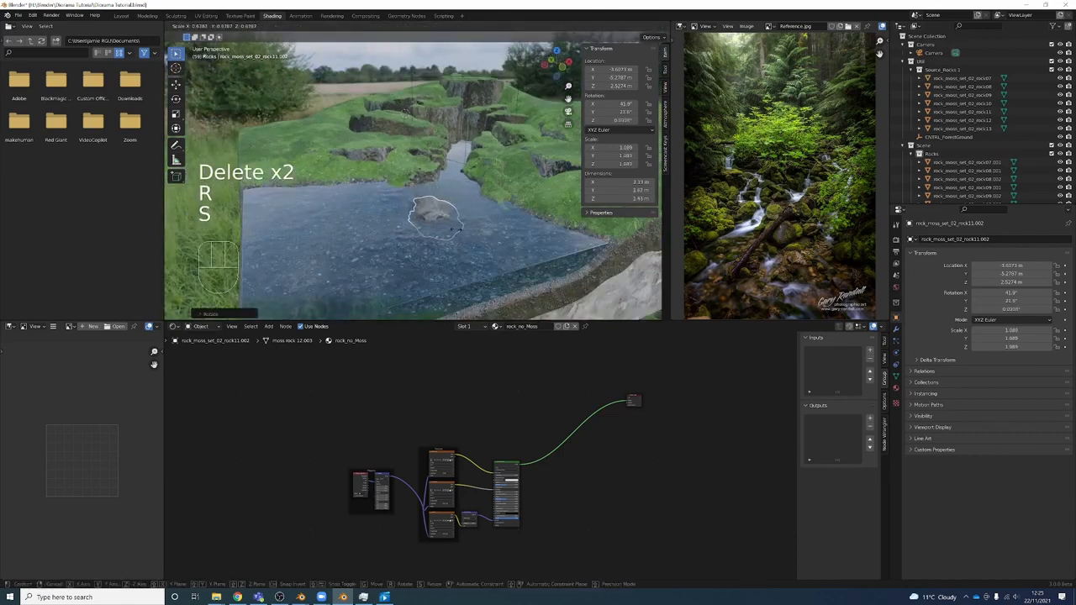
{"action": "left_click", "coordinate": [462, 221]}
Move the small bare rock next to the mossy shoreline rock at the stream mouth and adjust its rotation
{"action": "key", "text": "KP_7"}
{"action": "key", "text": "g"}
{"action": "key", "text": "r"}
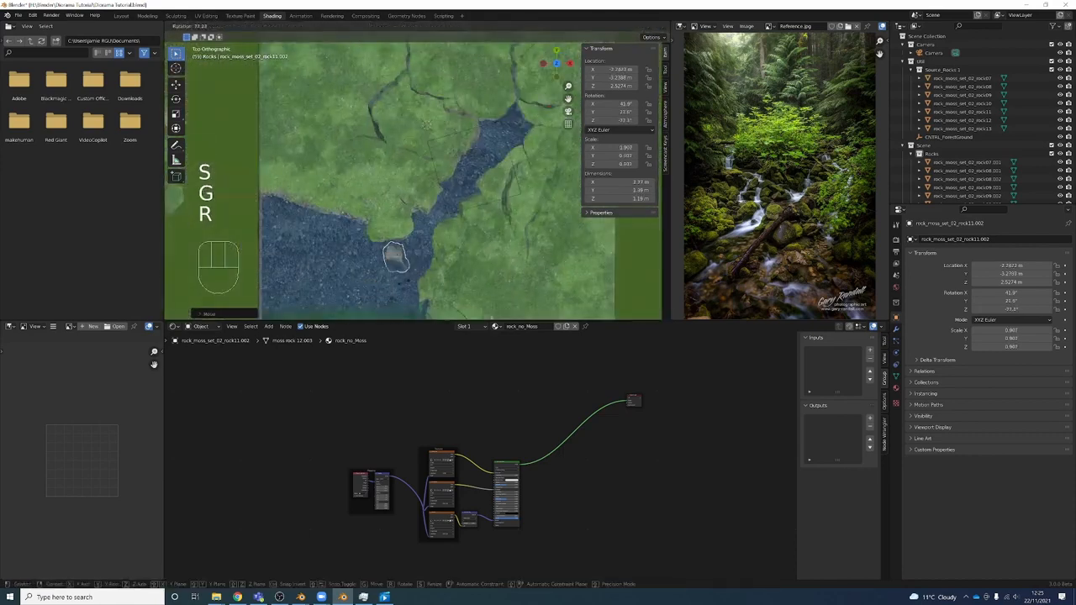
{"action": "left_click", "coordinate": [560, 234]}
{"action": "middle_click_drag", "start_coordinate": [413, 271], "coordinate": [454, 216]}
{"action": "key", "text": "r"}
{"action": "left_click", "coordinate": [379, 209]}
{"action": "key", "text": "g"}
{"action": "left_click", "coordinate": [409, 208]}
Duplicate the small bare rock, place the copy beside it in the water, and vary its rotation and scale
{"action": "key", "text": "shift+d"}
{"action": "left_click", "coordinate": [442, 259]}
{"action": "key", "text": "r"}
{"action": "left_click", "coordinate": [429, 238]}
{"action": "key", "text": "s"}
{"action": "left_click", "coordinate": [431, 240]}
Refine the second bare rock's rotation and position so it sits against the bank at the stream mouth
{"action": "key", "text": "r"}
{"action": "left_click", "coordinate": [471, 213]}
{"action": "key", "text": "g"}
{"action": "left_click", "coordinate": [473, 204]}
{"action": "key", "text": "r"}
{"action": "left_click", "coordinate": [425, 222]}
{"action": "key", "text": "g"}
Duplicate the two bare rocks together, place the copies along the shoreline, and adjust their positions and rotations
{"action": "left_click", "coordinate": [405, 253], "text": "shift"}
{"action": "key", "text": "shift+d"}
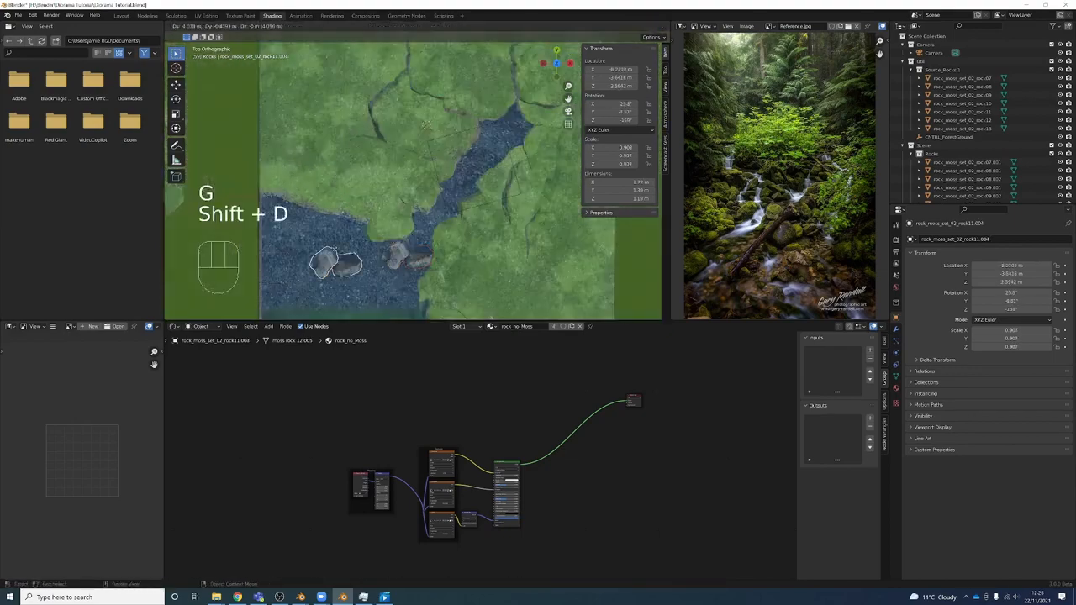
{"action": "left_click", "coordinate": [333, 248]}
{"action": "middle_click_drag", "start_coordinate": [353, 244], "coordinate": [412, 214]}
{"action": "key", "text": "g"}
{"action": "key", "text": "g"}
{"action": "key", "text": "g"}
{"action": "key", "text": "g"}
{"action": "key", "text": "r"}
{"action": "key", "text": "g"}
{"action": "key", "text": "r"}
{"action": "key", "text": "r"}
Reposition a small bare rock further up the stream, varying its rotation and scale
{"action": "left_click", "coordinate": [446, 175]}
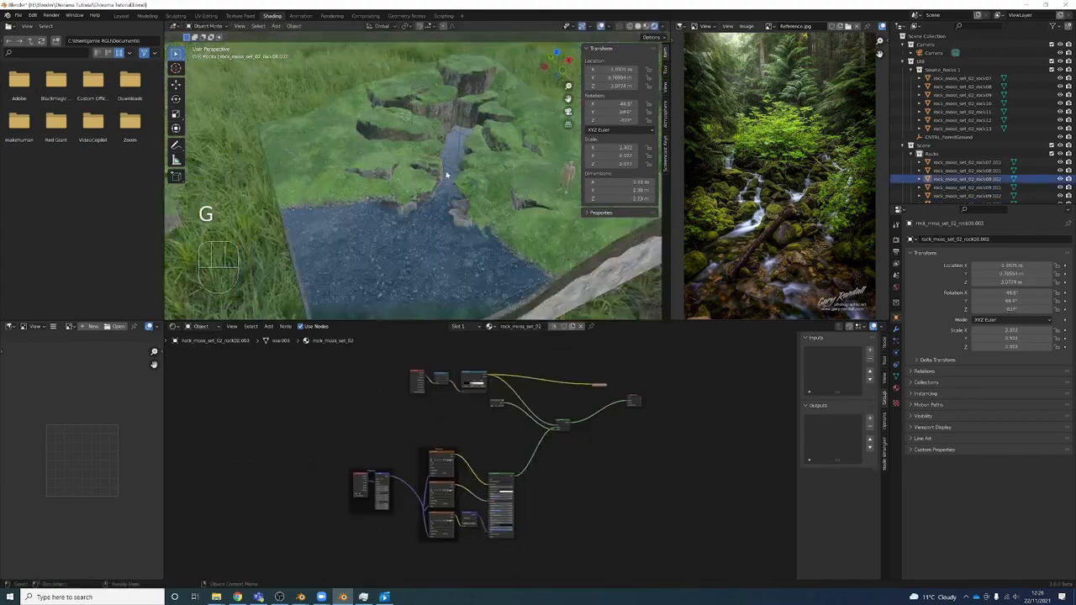
{"action": "left_click", "coordinate": [396, 271]}
{"action": "key", "text": "shift+d"}
{"action": "key", "text": "ctrl+z"}
{"action": "key", "text": "r"}
{"action": "key", "text": "g"}
{"action": "key", "text": "s"}
{"action": "key", "text": "g"}
{"action": "left_click", "coordinate": [446, 153]}
{"action": "key", "text": "r"}
Assign the rock_no_Moss material to the flat rock at the head of the stream
{"action": "middle_click_drag", "start_coordinate": [441, 160], "coordinate": [440, 238]}
{"action": "left_click", "coordinate": [457, 155]}
{"action": "scroll", "coordinate": [420, 210], "scroll_direction": "up", "scroll_amount": 5}
{"action": "key", "text": "Tab"}
{"action": "key", "text": "Tab"}
{"action": "left_click", "coordinate": [464, 210]}
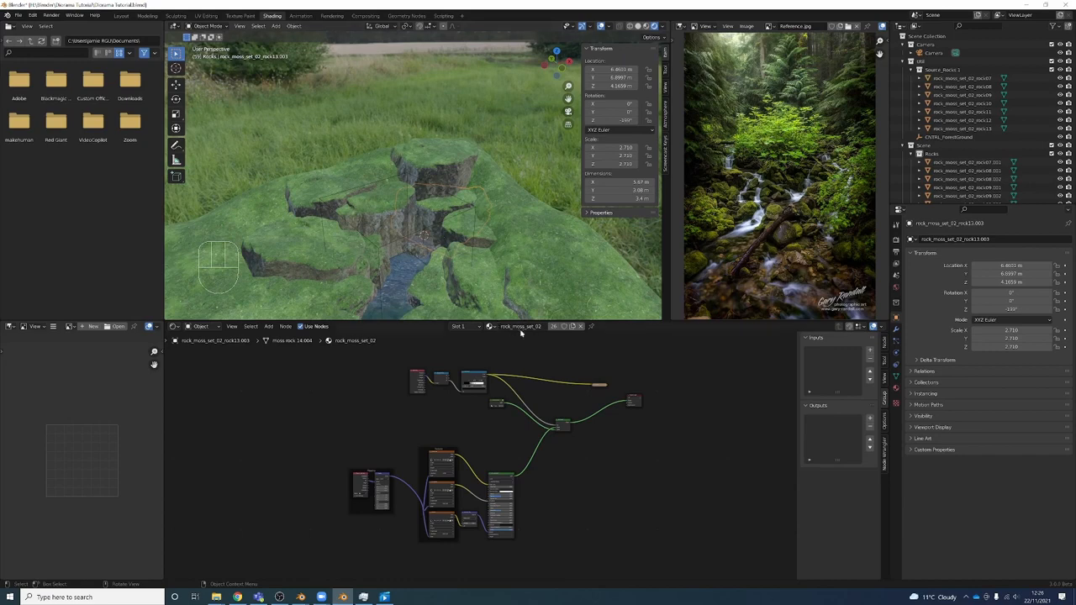
{"action": "left_click", "coordinate": [490, 326]}
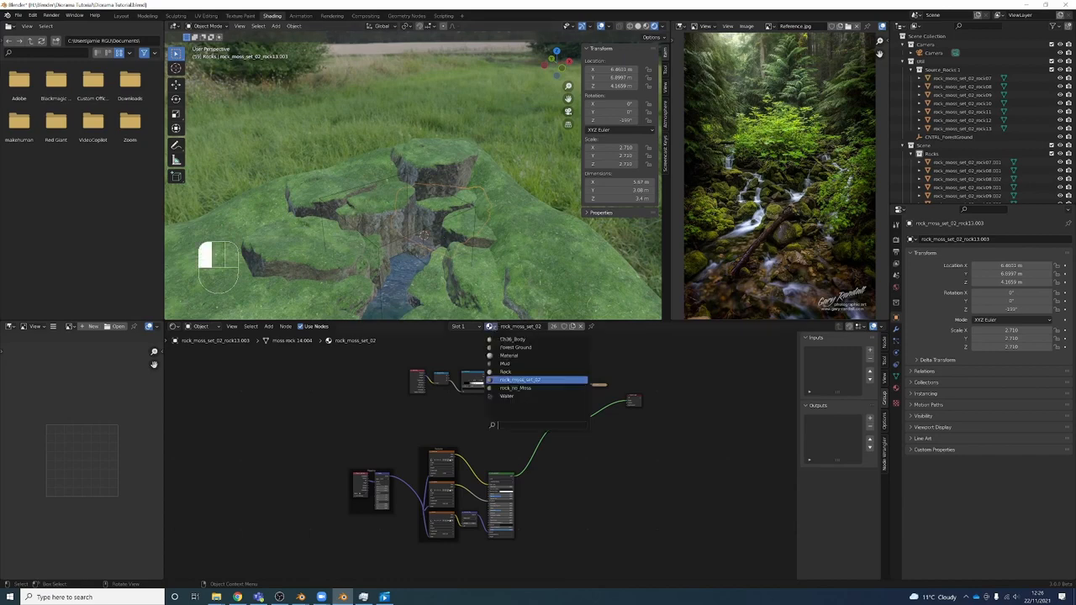
{"action": "left_click", "coordinate": [545, 392]}
Duplicate the mossy rock beside the stream head and position the copy against the bare waterfall rock
{"action": "middle_click_drag", "start_coordinate": [530, 197], "coordinate": [535, 153]}
{"action": "left_click", "coordinate": [485, 200]}
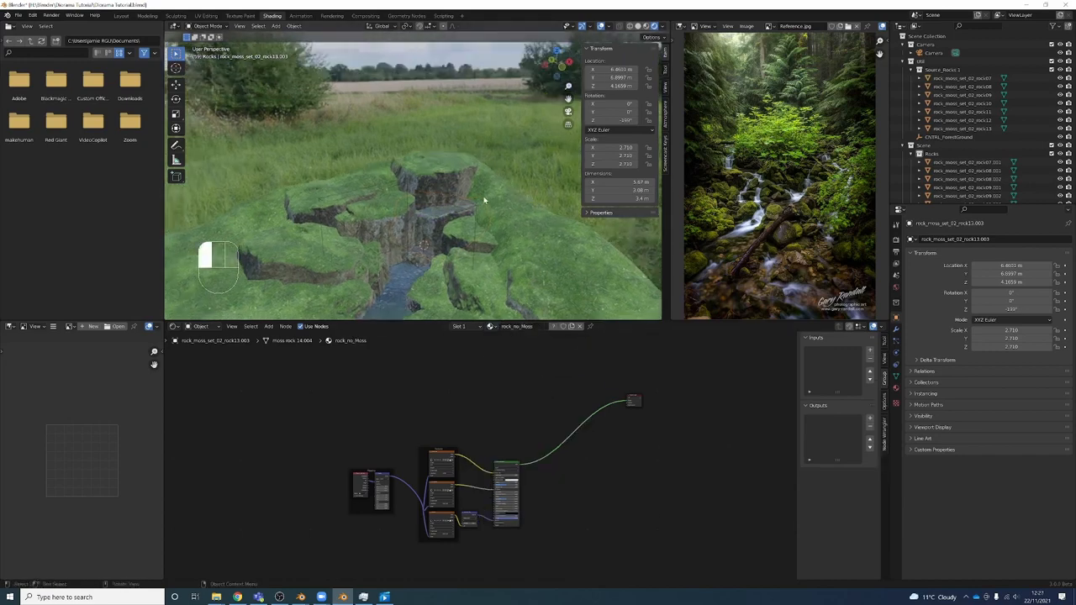
{"action": "left_click", "coordinate": [476, 239]}
{"action": "middle_click_drag", "start_coordinate": [477, 238], "coordinate": [477, 223], "text": "alt"}
{"action": "key", "text": "shift+d"}
{"action": "left_click", "coordinate": [516, 125]}
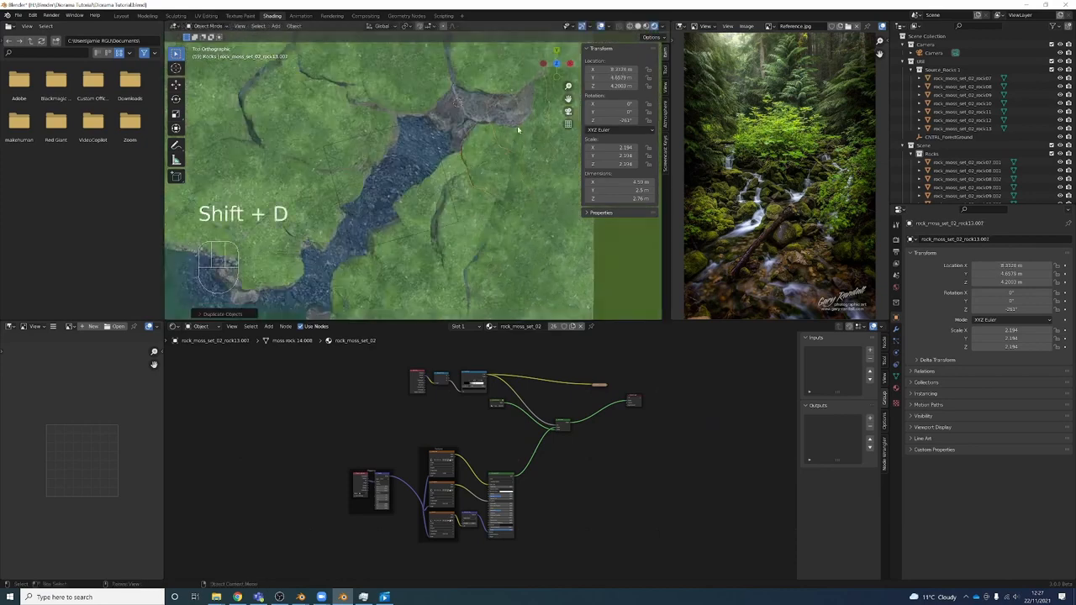
{"action": "middle_click_drag", "start_coordinate": [517, 126], "coordinate": [503, 184]}
{"action": "key", "text": "f"}
{"action": "key", "text": "z"}
{"action": "key", "text": "g"}
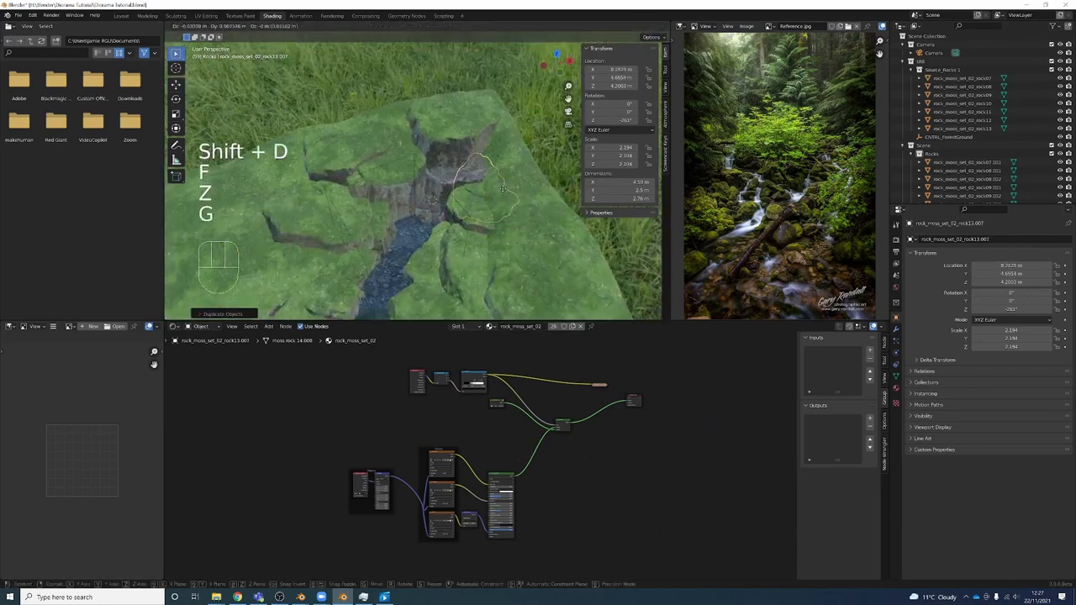
{"action": "left_click", "coordinate": [493, 181]}
Lower the large mossy rock at the top of the waterfall to a Z location of about 5.3 m
{"action": "middle_click_drag", "start_coordinate": [493, 181], "coordinate": [470, 181]}
{"action": "left_click", "coordinate": [429, 191]}
{"action": "middle_click_drag", "start_coordinate": [445, 128], "coordinate": [455, 149]}
{"action": "left_click", "coordinate": [453, 98]}
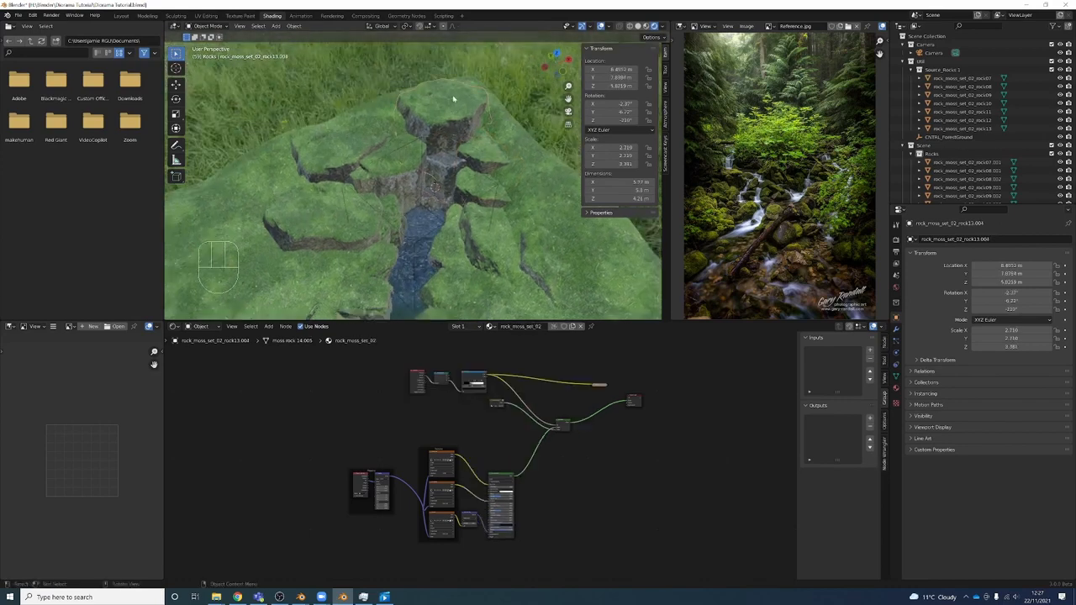
{"action": "middle_click_drag", "start_coordinate": [453, 98], "coordinate": [458, 190], "text": "alt"}
{"action": "middle_click_drag", "start_coordinate": [458, 190], "coordinate": [433, 168]}
{"action": "key", "text": "g"}
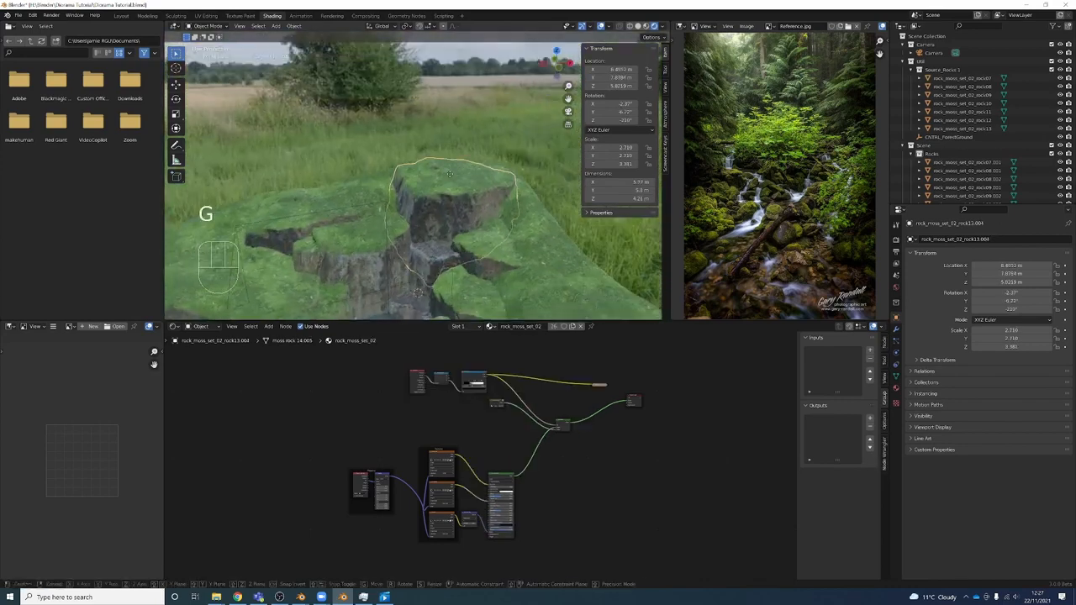
{"action": "left_click", "coordinate": [451, 189]}
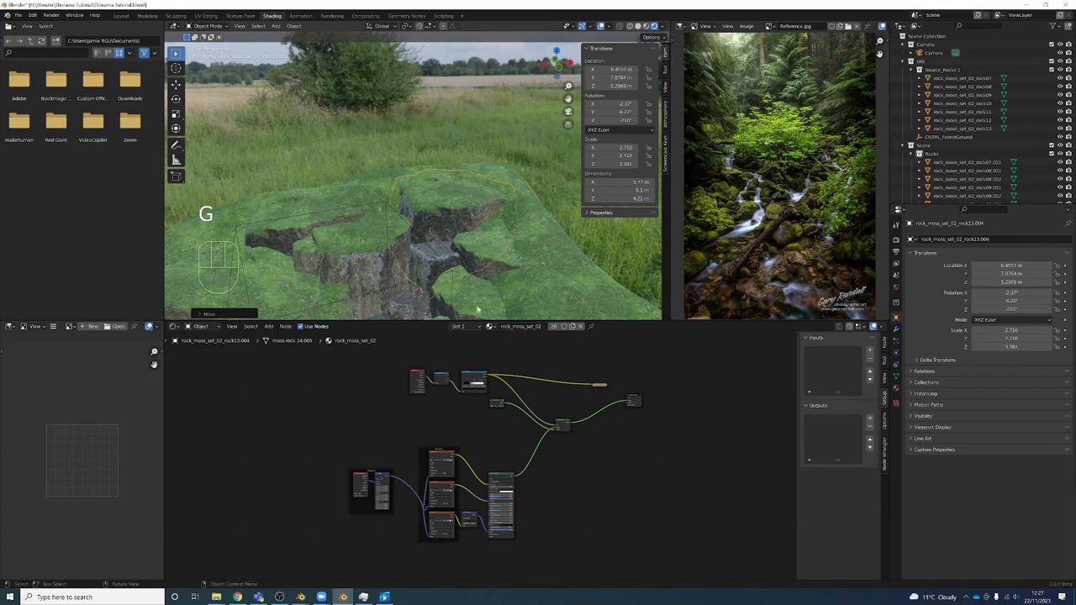
{"action": "left_click", "coordinate": [489, 328]}
Duplicate the large top rock, place the copy on the other side of the waterfall, raise it, and rotate it around Z
{"action": "middle_click_drag", "start_coordinate": [444, 194], "coordinate": [458, 164], "text": "alt"}
{"action": "left_click", "coordinate": [450, 192]}
{"action": "left_click", "coordinate": [467, 175], "text": "shift"}
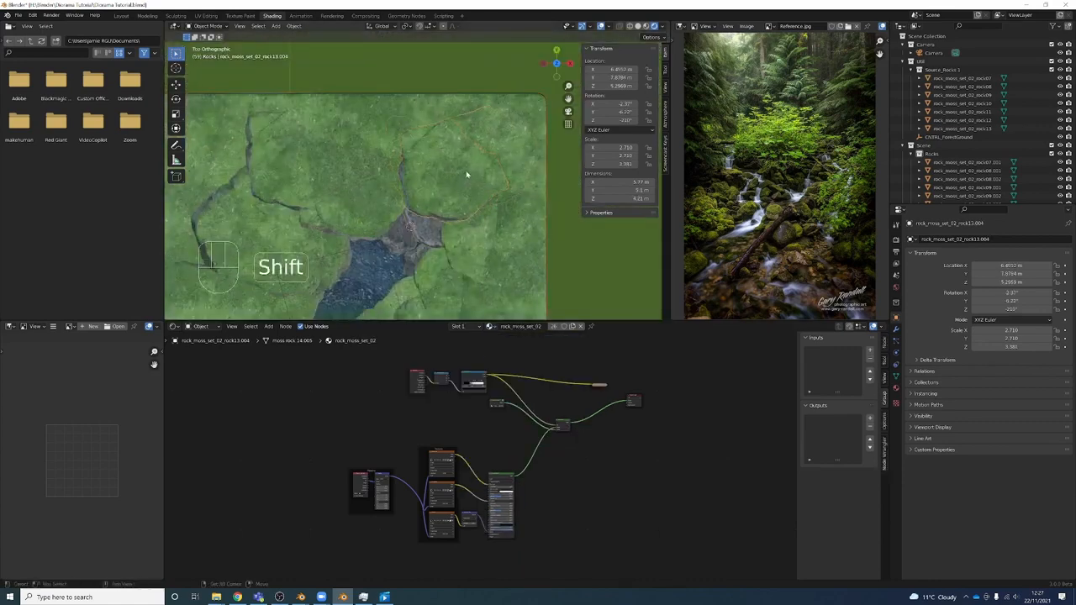
{"action": "key", "text": "shift+d"}
{"action": "middle_click_drag", "start_coordinate": [428, 168], "coordinate": [444, 180]}
{"action": "key", "text": "g"}
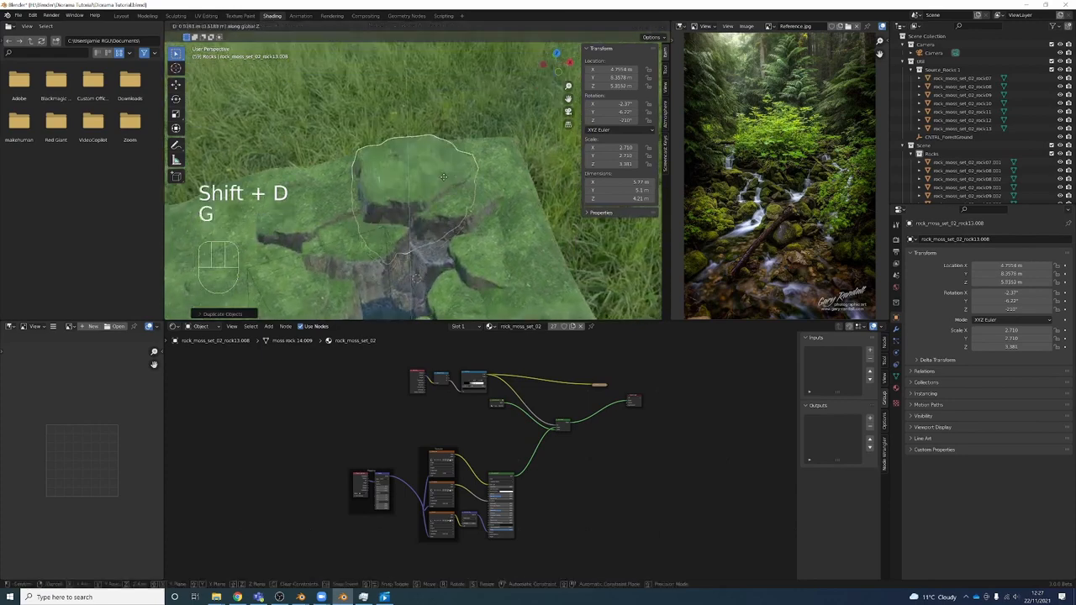
{"action": "key", "text": "r"}
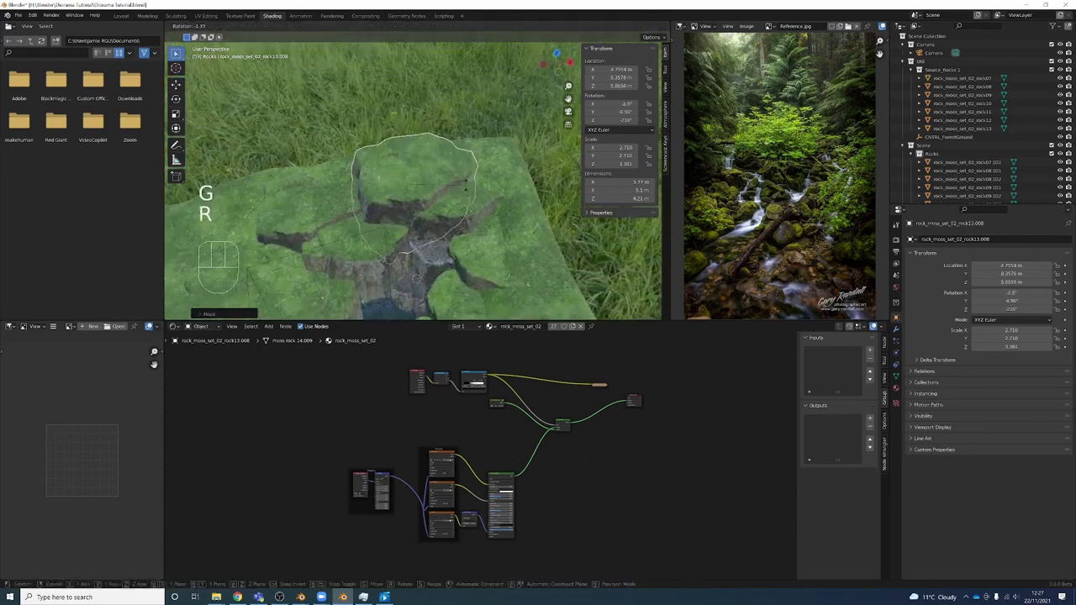
{"action": "key", "text": "z"}
{"action": "left_click", "coordinate": [476, 178]}
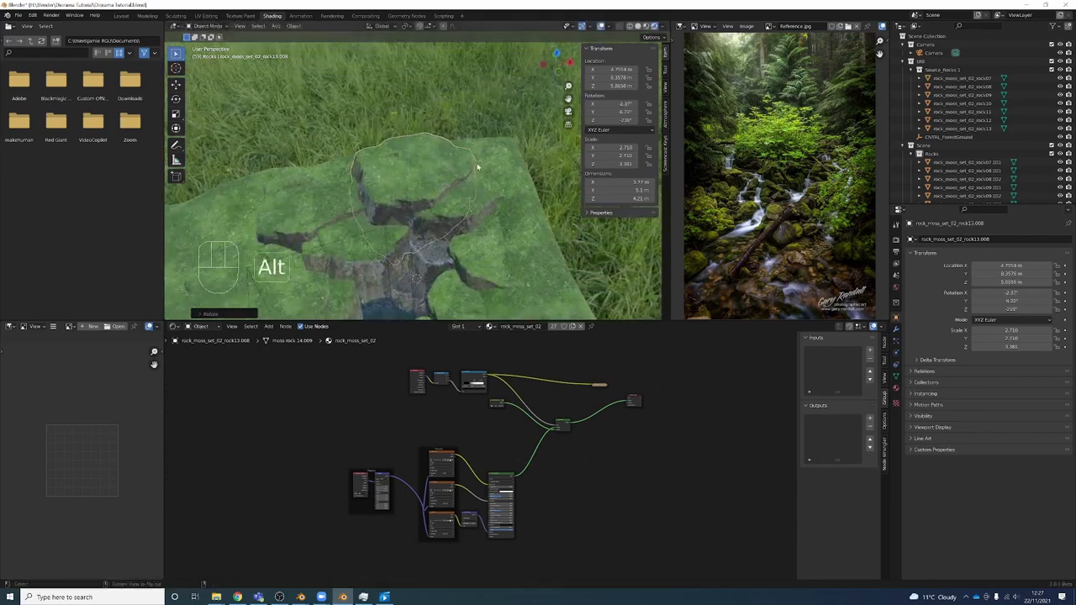
Duplicate the large mossy rock again, turn the copy around, and place it on the opposite bank of the waterfall
{"action": "middle_click_drag", "start_coordinate": [476, 165], "coordinate": [504, 172], "text": "alt"}
{"action": "key", "text": "shift+d"}
{"action": "key", "text": "r"}
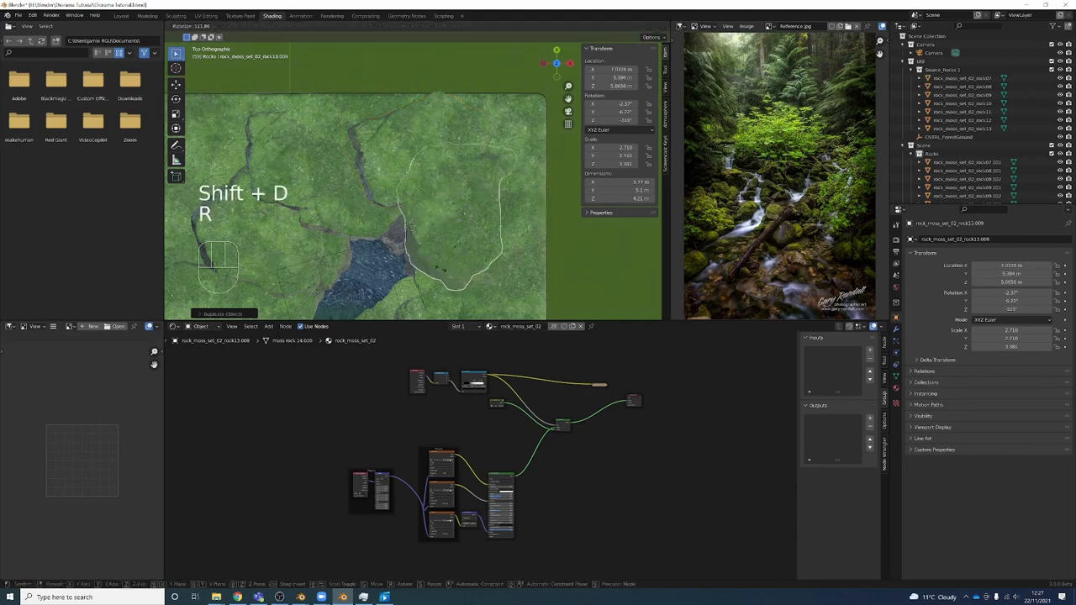
{"action": "left_click", "coordinate": [435, 247]}
{"action": "key", "text": "g"}
{"action": "left_click", "coordinate": [509, 227]}
{"action": "middle_click_drag", "start_coordinate": [509, 228], "coordinate": [509, 171]}
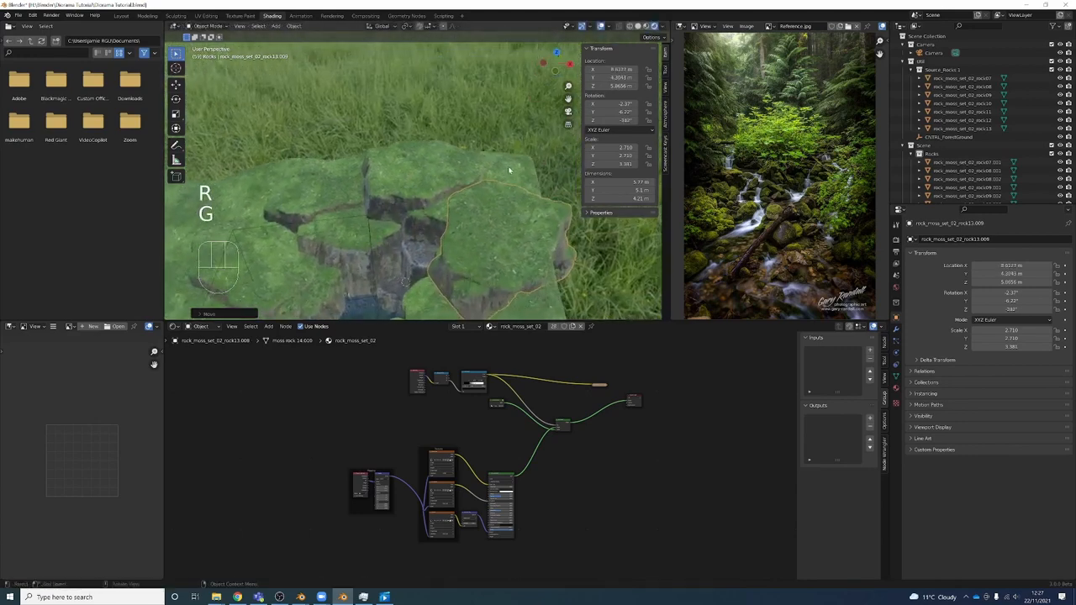
Rotate and scale down the newest mossy rock, and fit it against the bank beside the waterfall
{"action": "key", "text": "r"}
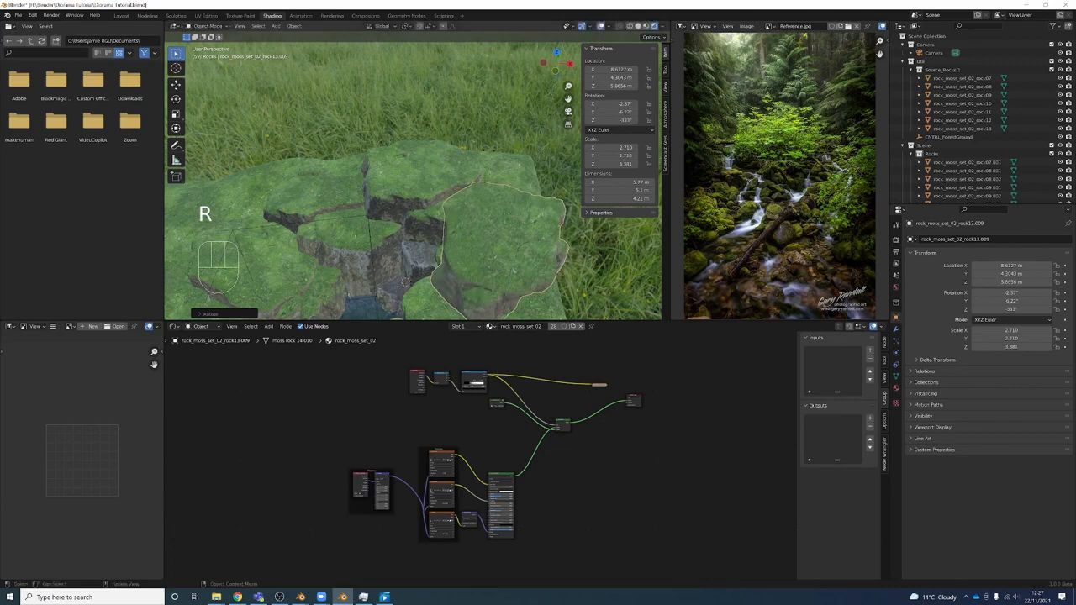
{"action": "key", "text": "s"}
{"action": "key", "text": "g"}
{"action": "key", "text": "r"}
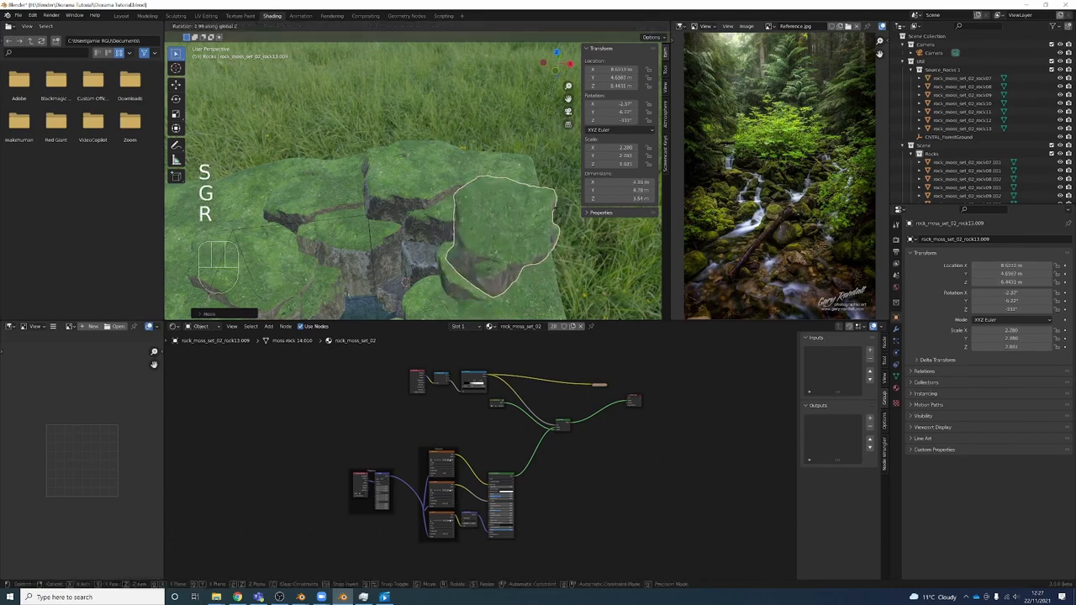
{"action": "left_click", "coordinate": [515, 270]}
{"action": "key", "text": "g"}
{"action": "left_click", "coordinate": [511, 267]}
Lower the middle rock at the waterfall's top to about Z 5.08 m and assign it the rock_no_Moss material
{"action": "middle_click_drag", "start_coordinate": [521, 207], "coordinate": [528, 191]}
{"action": "left_click", "coordinate": [452, 210]}
{"action": "key", "text": "g"}
{"action": "left_click", "coordinate": [452, 213]}
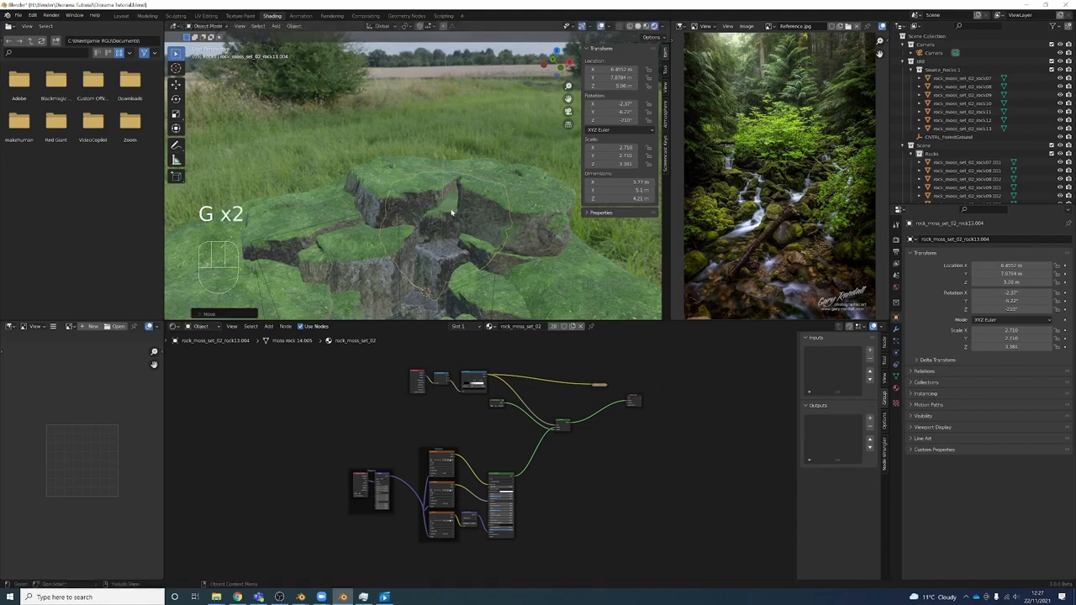
{"action": "left_click", "coordinate": [490, 326]}
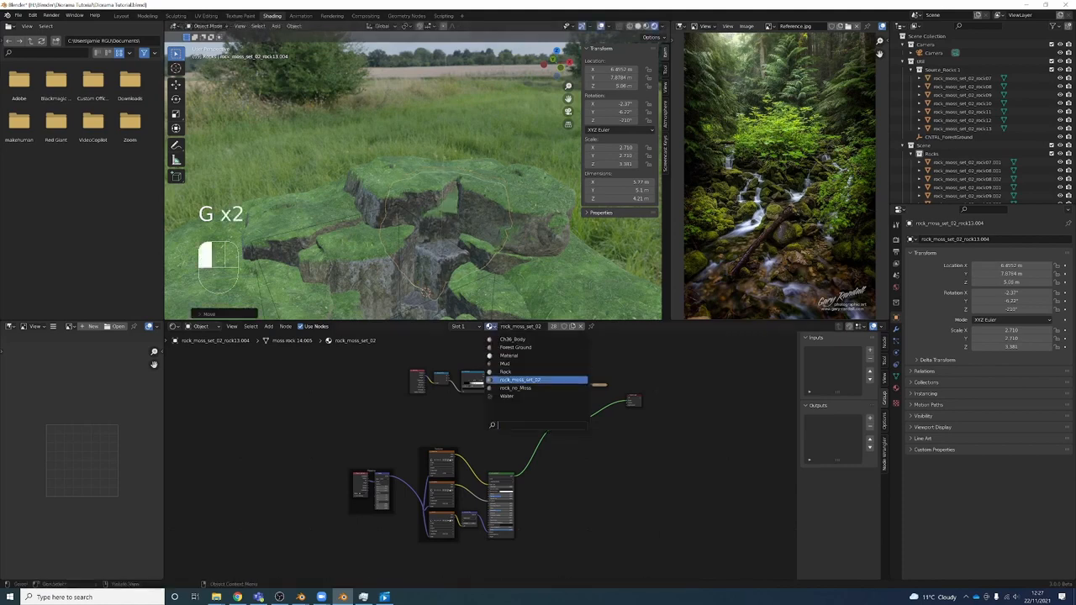
{"action": "left_click", "coordinate": [542, 384]}
Adjust the height of the small bare rock at the waterfall's base and scale it up
{"action": "mouse_move", "coordinate": [454, 235]}
{"action": "middle_mouse_down"}
{"action": "mouse_move", "coordinate": [448, 263]}
{"action": "mouse_move", "coordinate": [449, 180]}
{"action": "mouse_move", "coordinate": [439, 240]}
{"action": "mouse_move", "coordinate": [437, 231]}
{"action": "middle_mouse_up"}
{"action": "scroll", "coordinate": [448, 263], "scroll_direction": "down", "scroll_amount": 3}
{"action": "left_click", "coordinate": [432, 270]}
{"action": "key", "text": "g"}
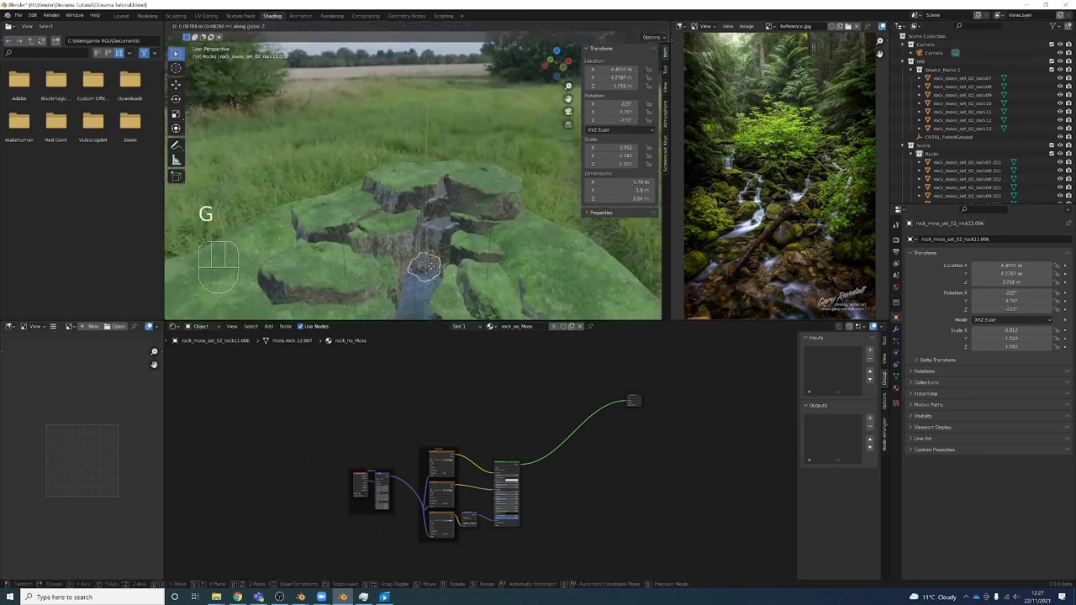
{"action": "key", "text": "a"}
{"action": "key", "text": "z"}
{"action": "left_click", "coordinate": [429, 251]}
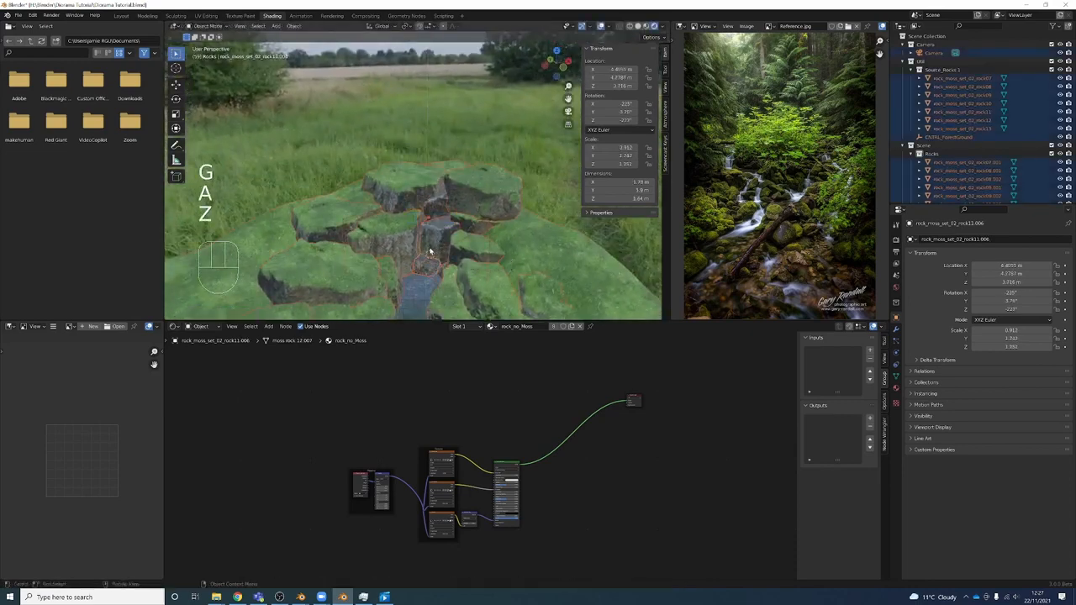
{"action": "key", "text": "s"}
{"action": "left_click", "coordinate": [429, 257]}
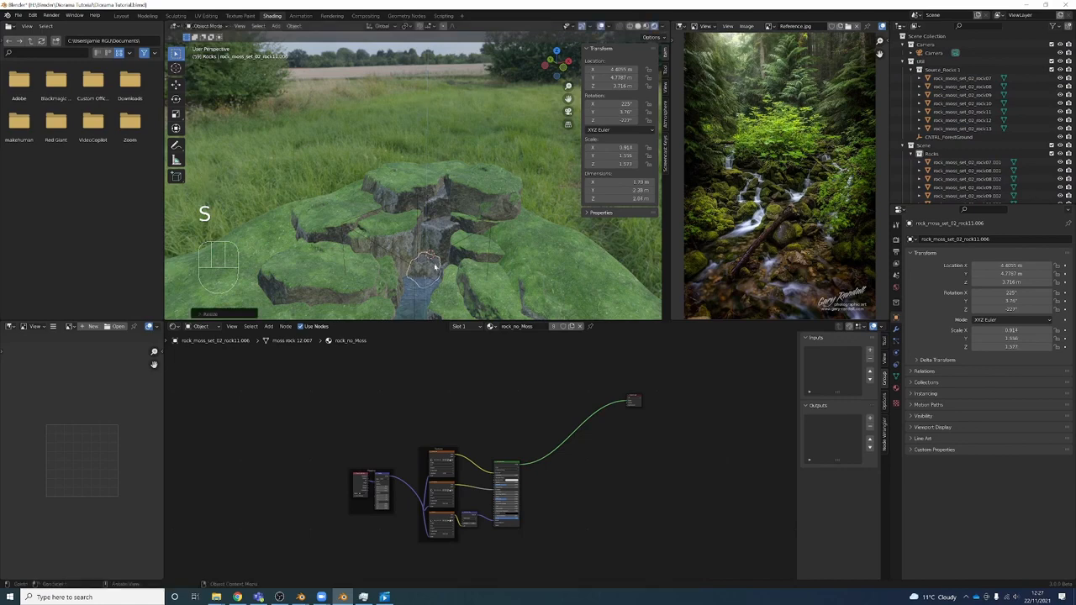
{"action": "middle_click_drag", "start_coordinate": [442, 215], "coordinate": [441, 239]}
{"action": "scroll", "coordinate": [446, 257], "scroll_direction": "down", "scroll_amount": 1}
{"action": "scroll", "coordinate": [440, 302], "scroll_direction": "up", "scroll_amount": 2}
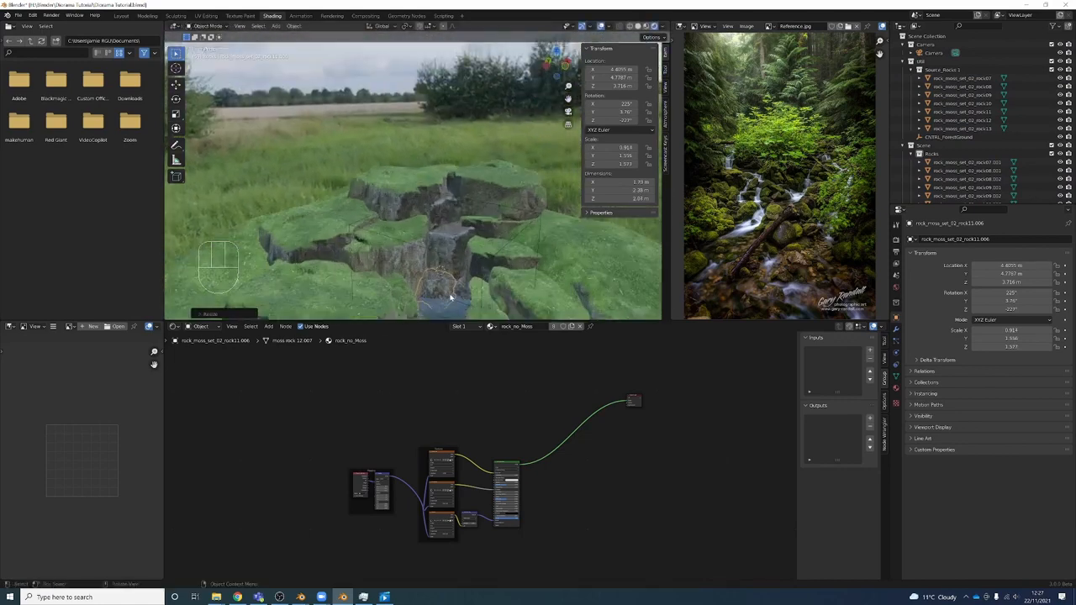
Delete the selected object, then add a plane at the waterfall's top and rotate it about Z to face the drop
{"action": "key", "text": "Delete"}
{"action": "key", "text": "shift+a"}
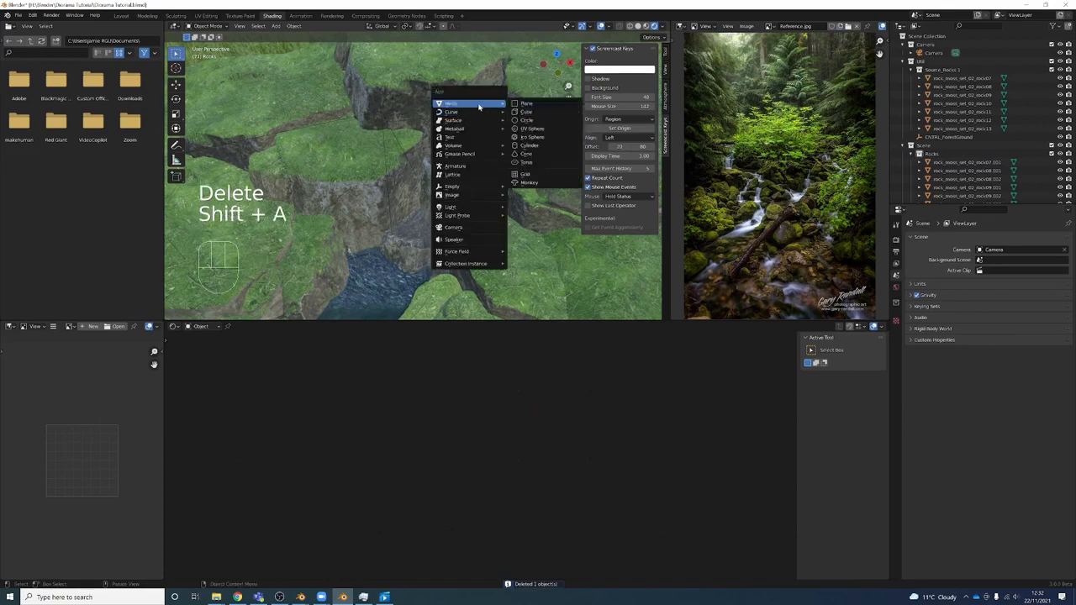
{"action": "left_click", "coordinate": [539, 105]}
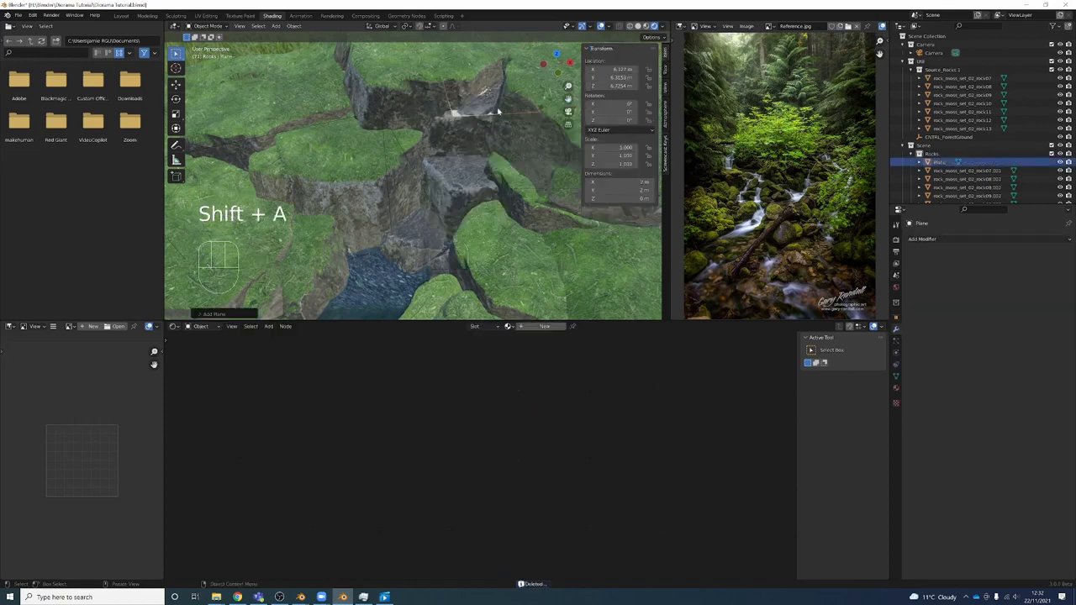
{"action": "key", "text": "r"}
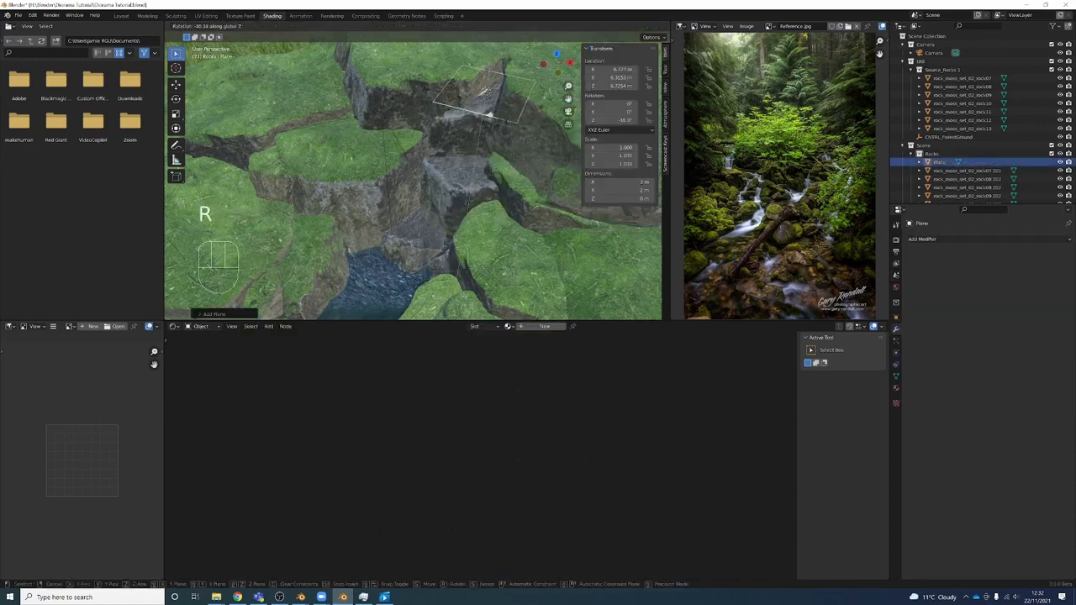
{"action": "left_click", "coordinate": [500, 124]}
Raise the plane's geometry slightly along Z in Edit Mode and assign it the existing Water material
{"action": "key", "text": "Tab"}
{"action": "key", "text": "g"}
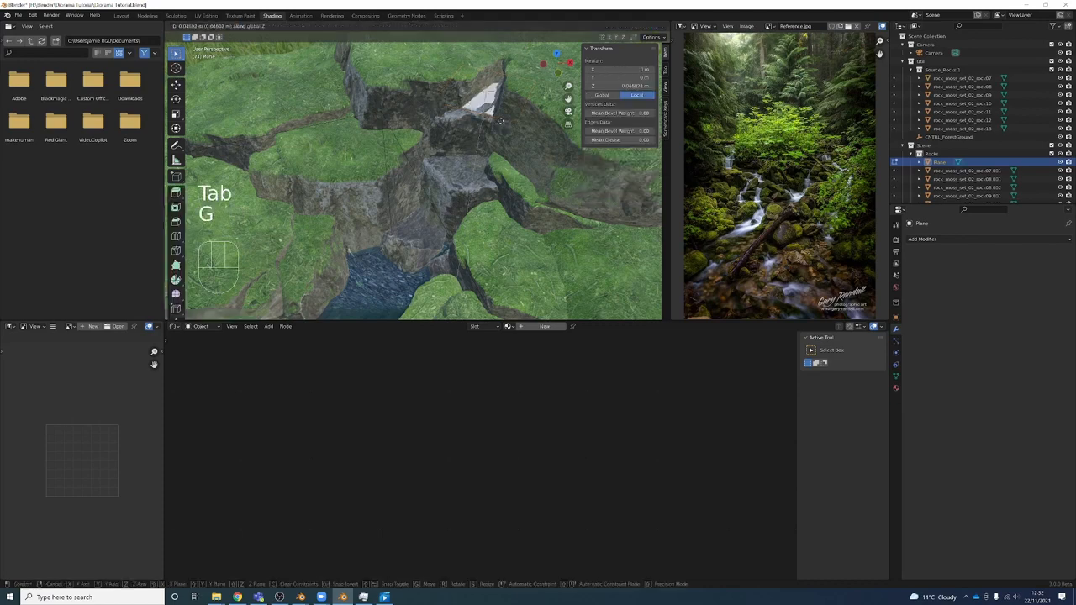
{"action": "left_click", "coordinate": [501, 121]}
{"action": "key", "text": "Tab"}
{"action": "left_click", "coordinate": [509, 327]}
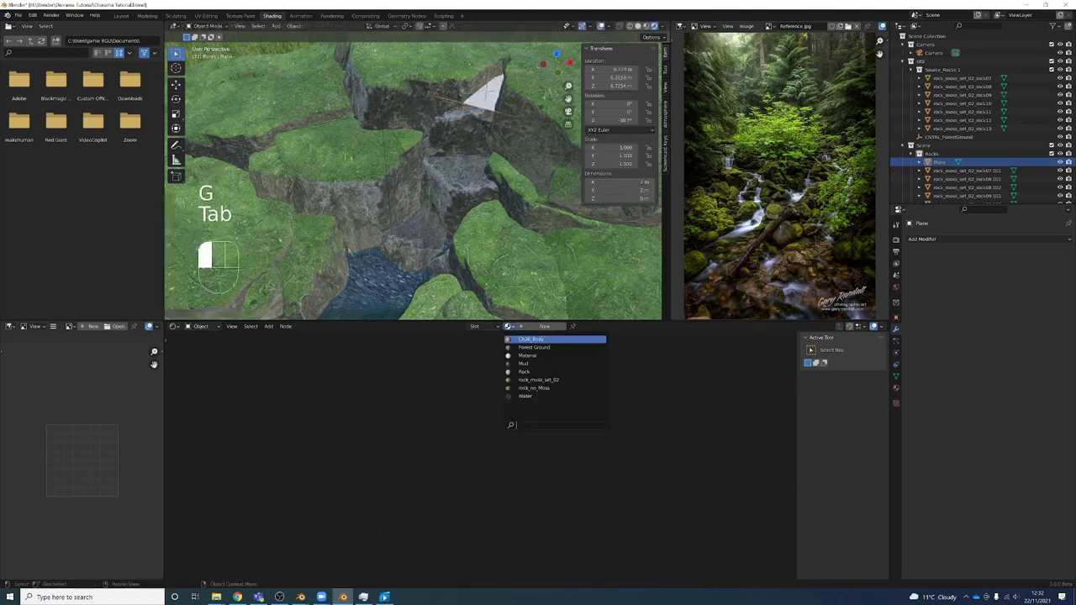
{"action": "left_click", "coordinate": [524, 396]}
Extrude the plane's front edge forward over the upper rock ledge and scale it to fit the channel
{"action": "key", "text": "Tab"}
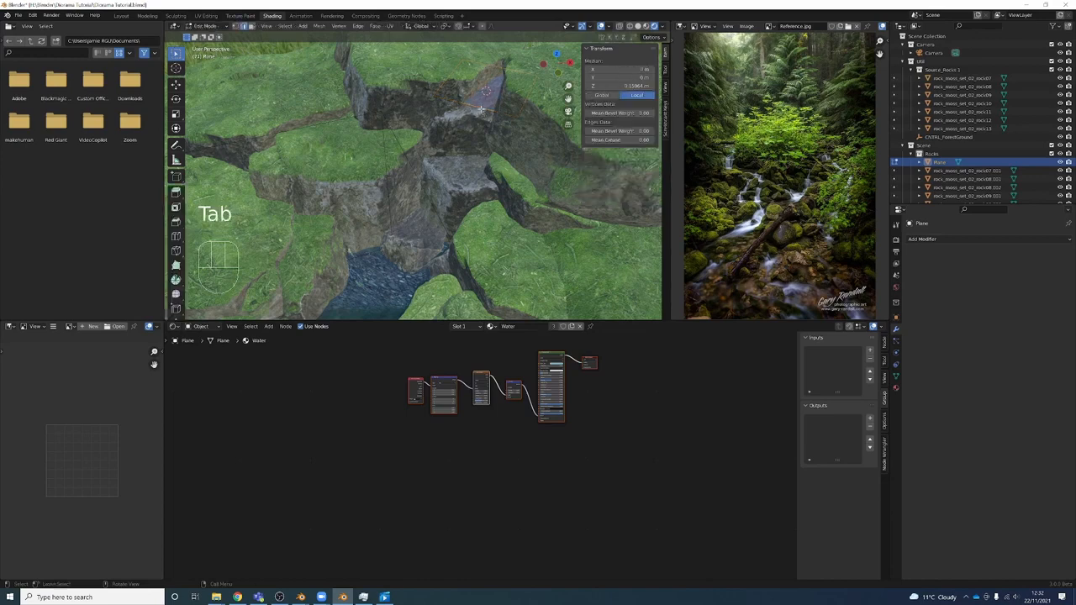
{"action": "mouse_move", "coordinate": [481, 108]}
{"action": "middle_mouse_down"}
{"action": "mouse_move", "coordinate": [504, 111]}
{"action": "mouse_move", "coordinate": [473, 107]}
{"action": "middle_mouse_up"}
{"action": "key", "text": "r"}
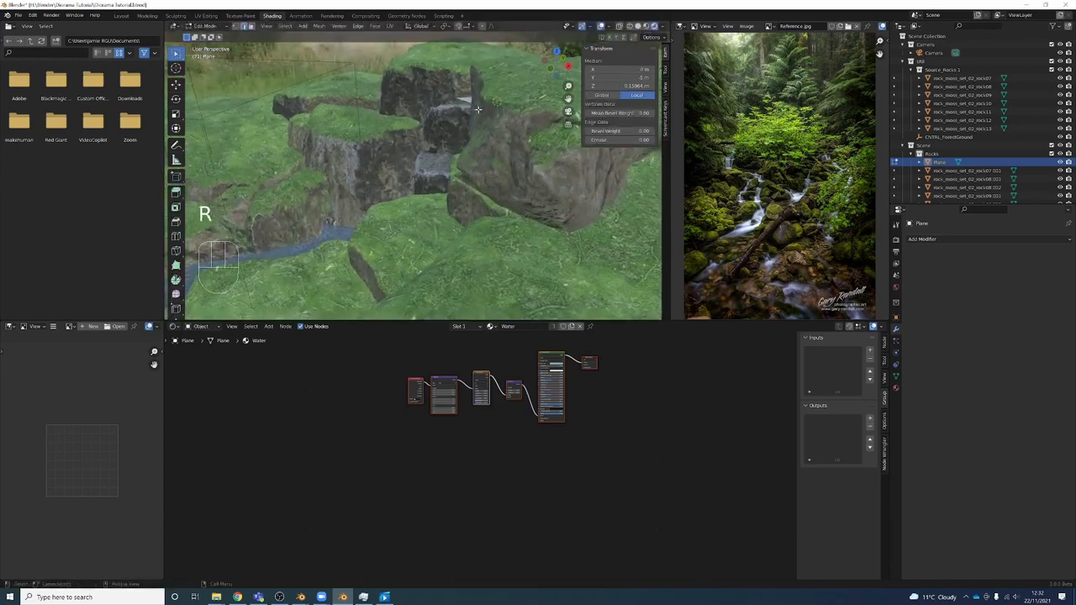
{"action": "key", "text": "e"}
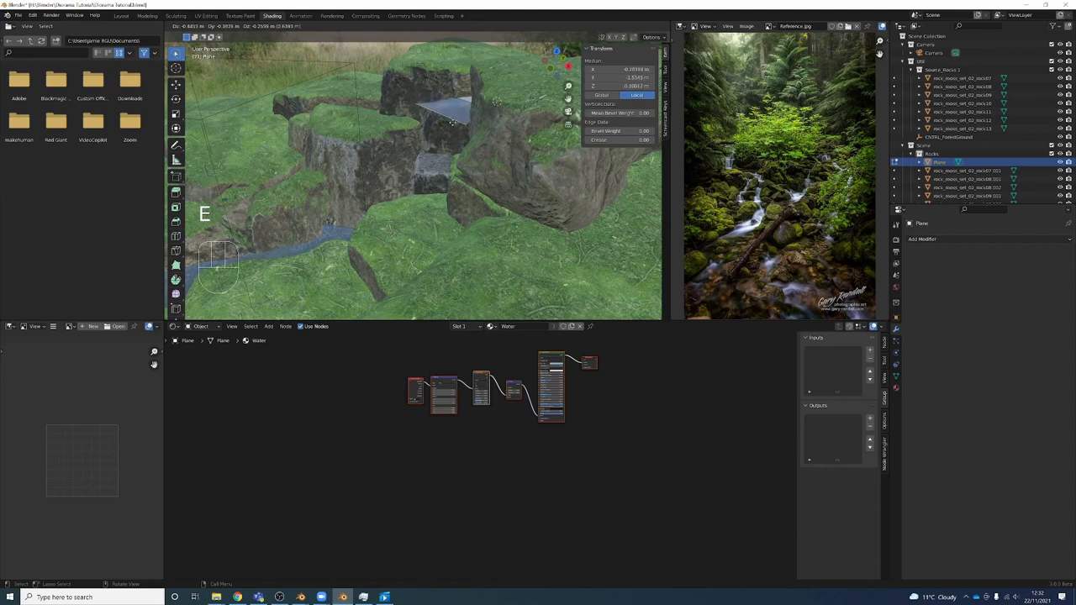
{"action": "left_click", "coordinate": [452, 122]}
{"action": "middle_click_drag", "start_coordinate": [452, 122], "coordinate": [414, 74]}
{"action": "key", "text": "s"}
{"action": "left_click", "coordinate": [461, 89]}
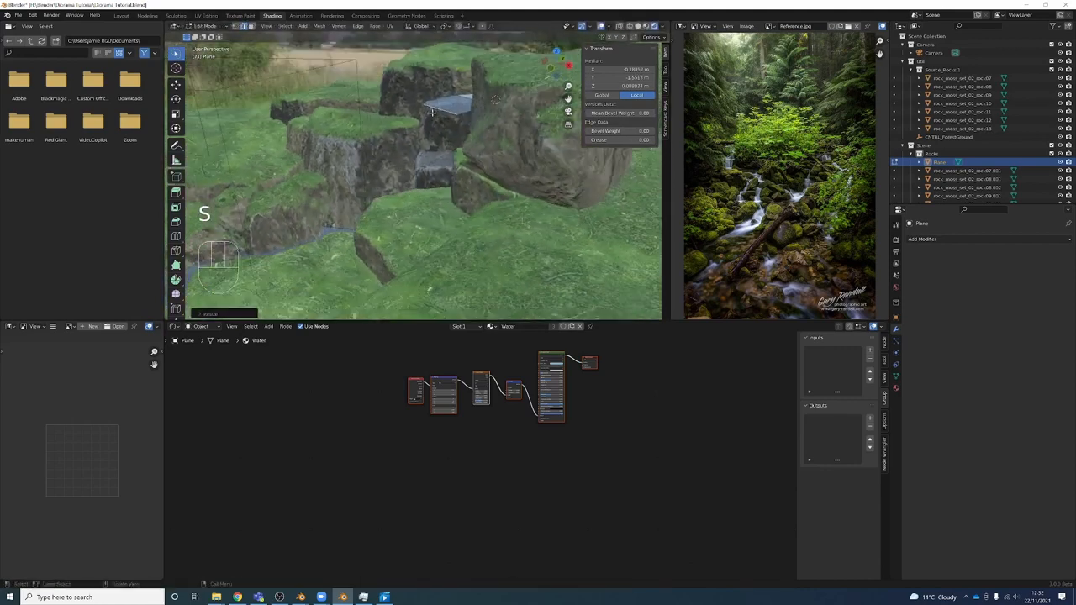
Extrude the water's front edge straight down along Z to form the first vertical drop
{"action": "key", "text": "r"}
{"action": "right_click", "coordinate": [431, 127]}
{"action": "key", "text": "e"}
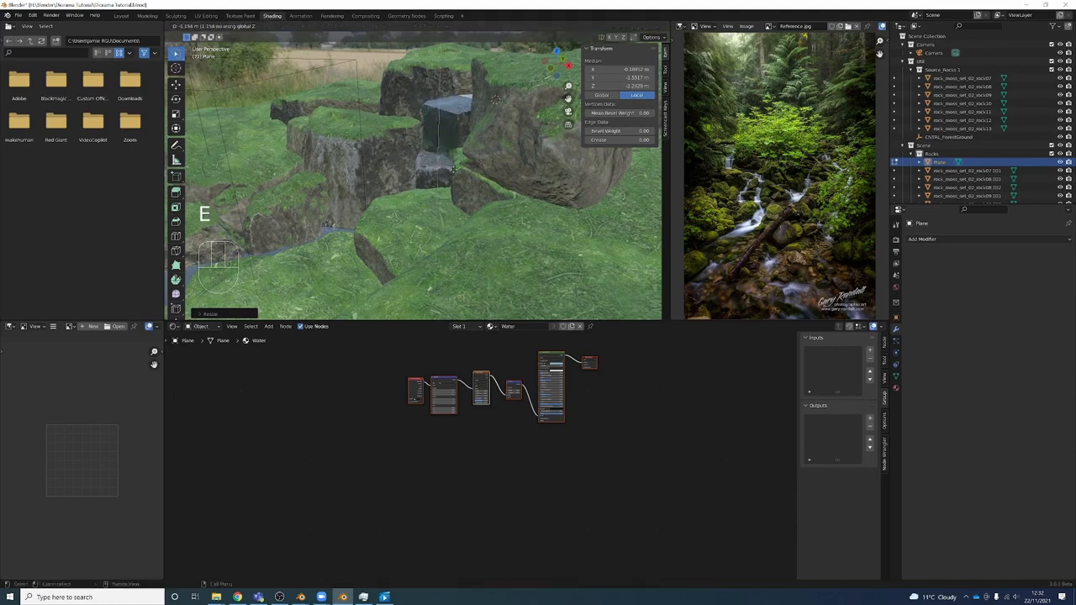
{"action": "left_click", "coordinate": [454, 165]}
{"action": "middle_click_drag", "start_coordinate": [454, 164], "coordinate": [438, 170]}
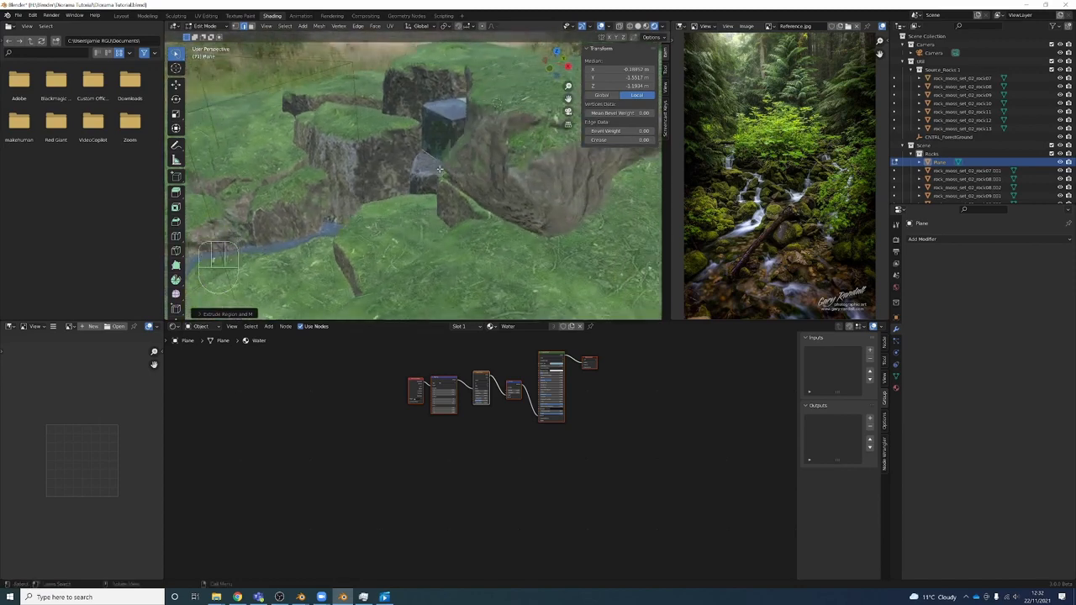
Extrude the water's lower edge forward onto the middle ledge, then rotate and position it along the rock's lip
{"action": "key", "text": "e"}
{"action": "key", "text": "r"}
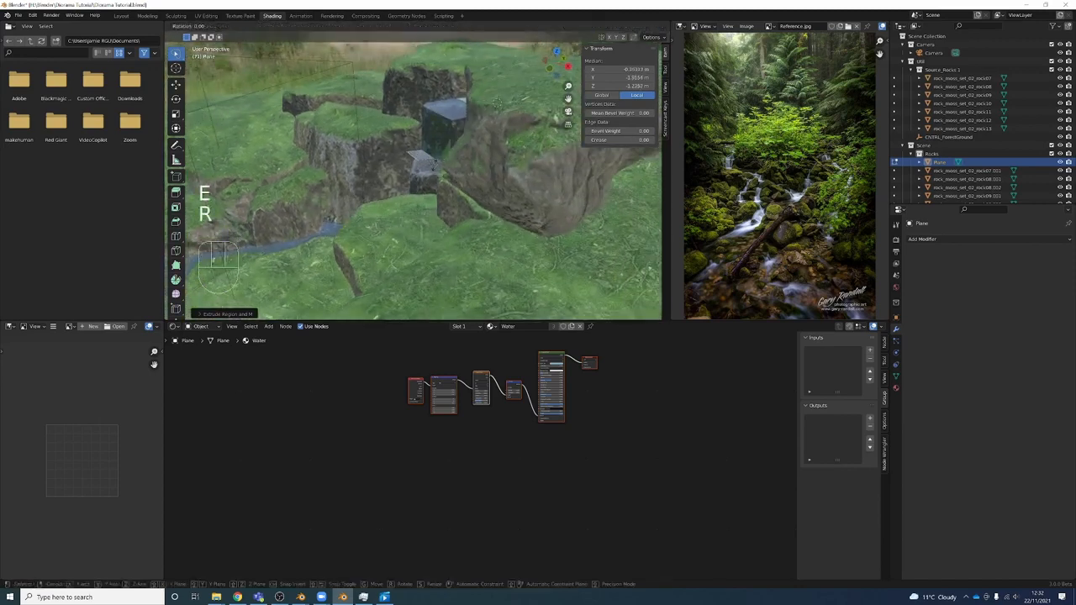
{"action": "key", "text": "g"}
{"action": "left_click", "coordinate": [427, 168]}
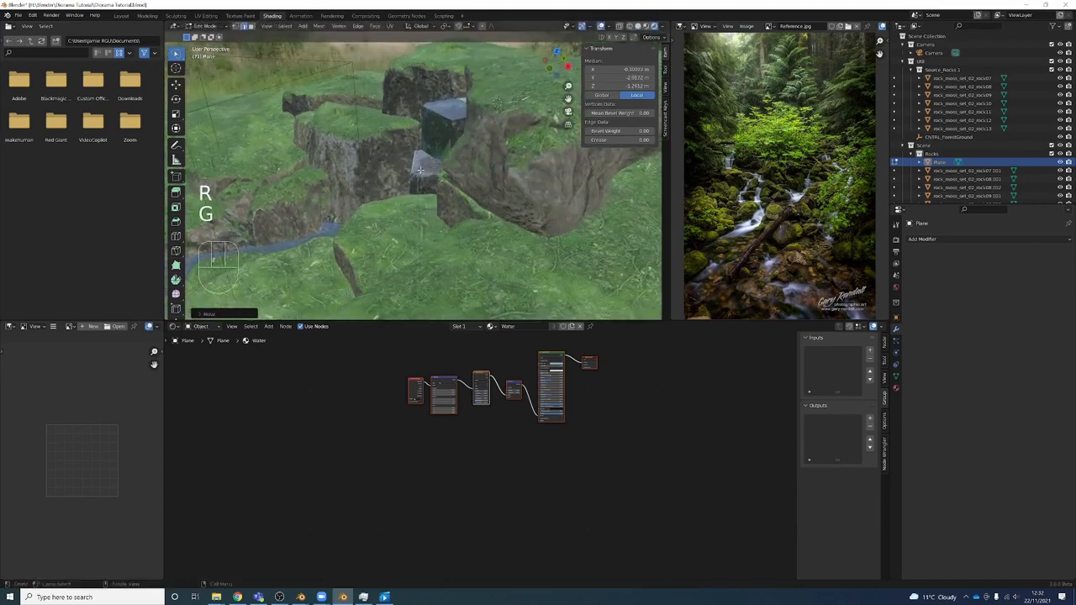
{"action": "middle_click_drag", "start_coordinate": [426, 168], "coordinate": [438, 166]}
{"action": "key", "text": "r"}
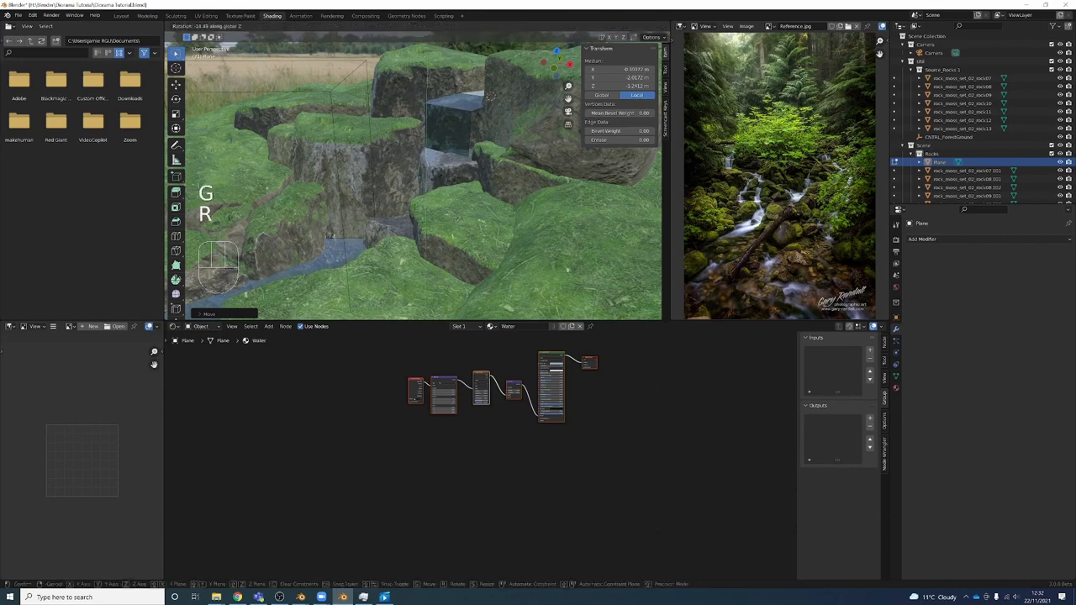
{"action": "left_click", "coordinate": [434, 172]}
{"action": "key", "text": "g"}
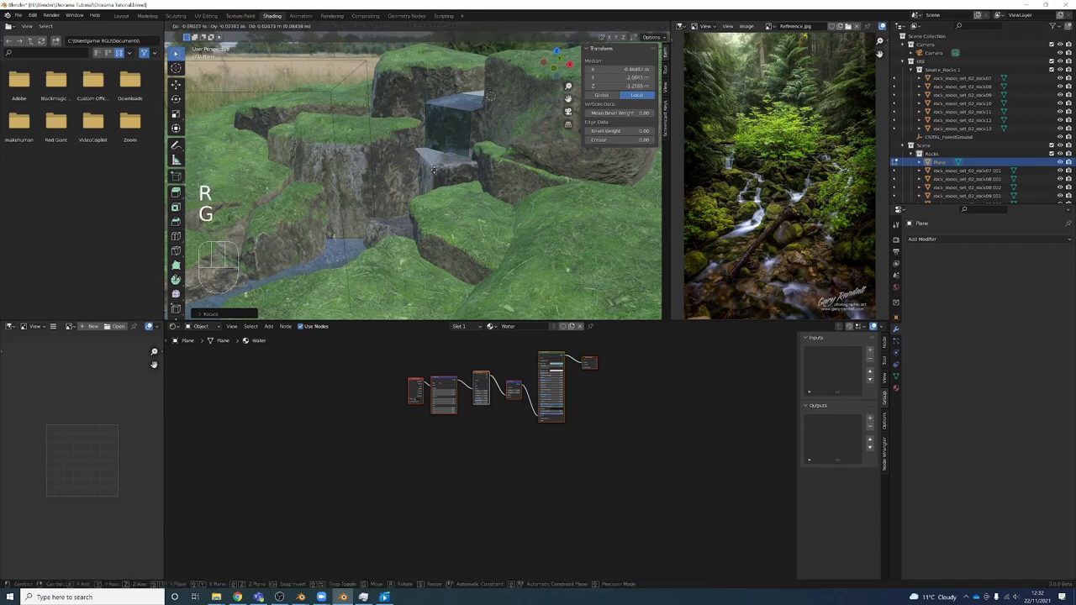
{"action": "left_click", "coordinate": [433, 171]}
Extrude the middle ledge's water edge downward for the second drop and rotate it into line
{"action": "key", "text": "e"}
{"action": "left_click", "coordinate": [434, 175]}
{"action": "key", "text": "r"}
{"action": "middle_click_drag", "start_coordinate": [434, 175], "coordinate": [435, 211]}
{"action": "left_click", "coordinate": [432, 198]}
Extrude the water's edge outward over the lowest rock, then rotate and move it to match the ledge
{"action": "key", "text": "e"}
{"action": "left_click", "coordinate": [429, 193]}
{"action": "key", "text": "r"}
{"action": "key", "text": "g"}
{"action": "key", "text": "g"}
{"action": "key", "text": "g"}
{"action": "key", "text": "g"}
{"action": "key", "text": "g"}
{"action": "key", "text": "g"}
{"action": "key", "text": "g"}
{"action": "key", "text": "r"}
{"action": "key", "text": "g"}
{"action": "left_click", "coordinate": [464, 198]}
Extrude the last water edge down into the stream and adjust its position
{"action": "key", "text": "e"}
{"action": "left_click", "coordinate": [458, 206]}
{"action": "key", "text": "g"}
{"action": "key", "text": "g"}
{"action": "key", "text": "Tab"}
{"action": "key", "text": "Tab"}
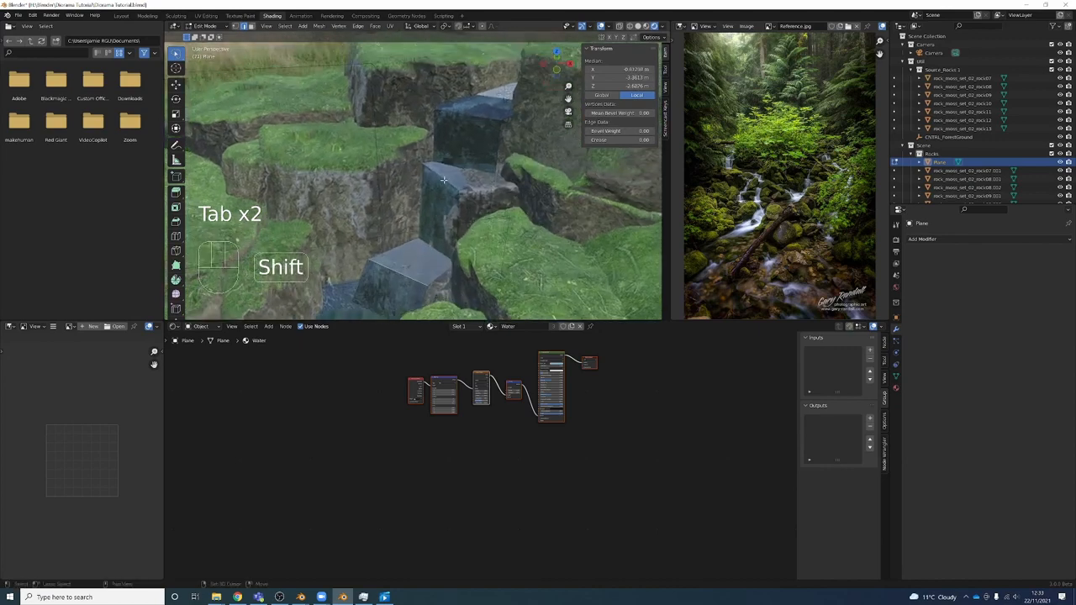
{"action": "key", "text": "ctrl+b"}
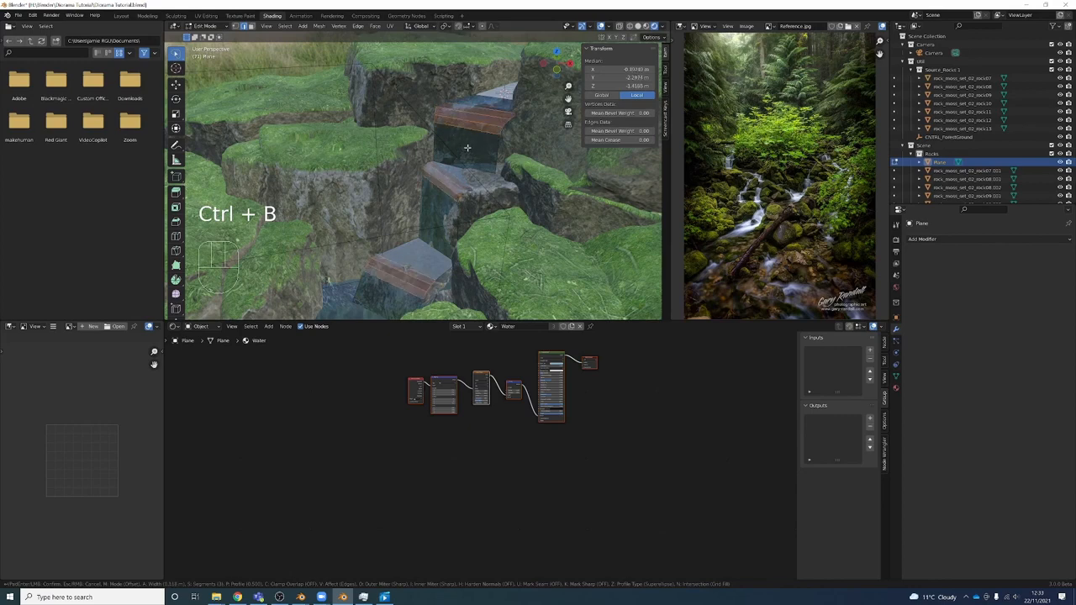
{"action": "left_click", "coordinate": [464, 152]}
{"action": "key", "text": "Tab"}
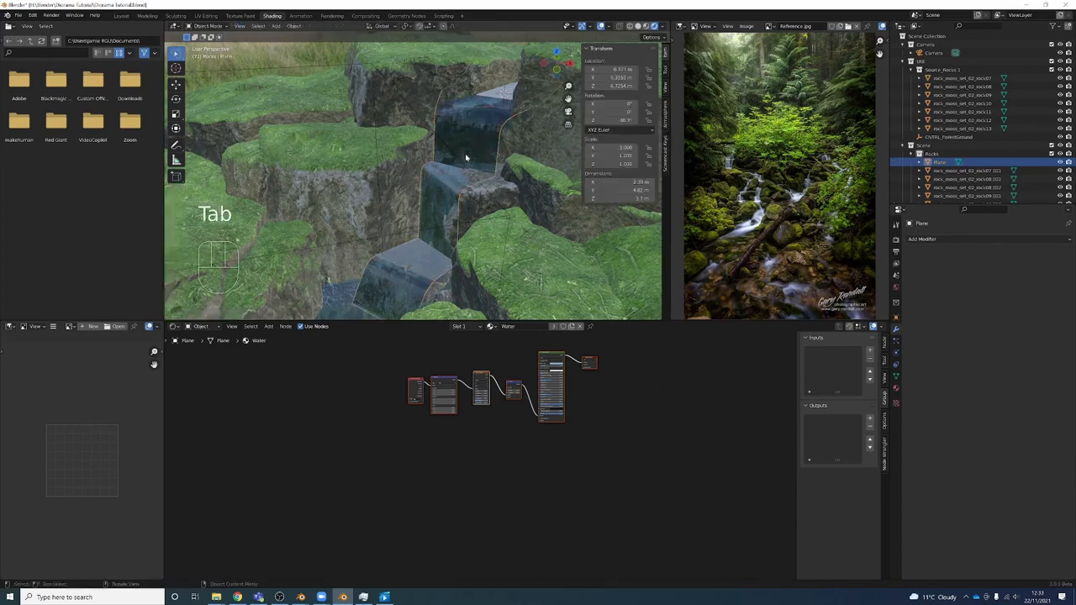
{"action": "key", "text": "Tab"}
{"action": "key", "text": "ctrl+z"}
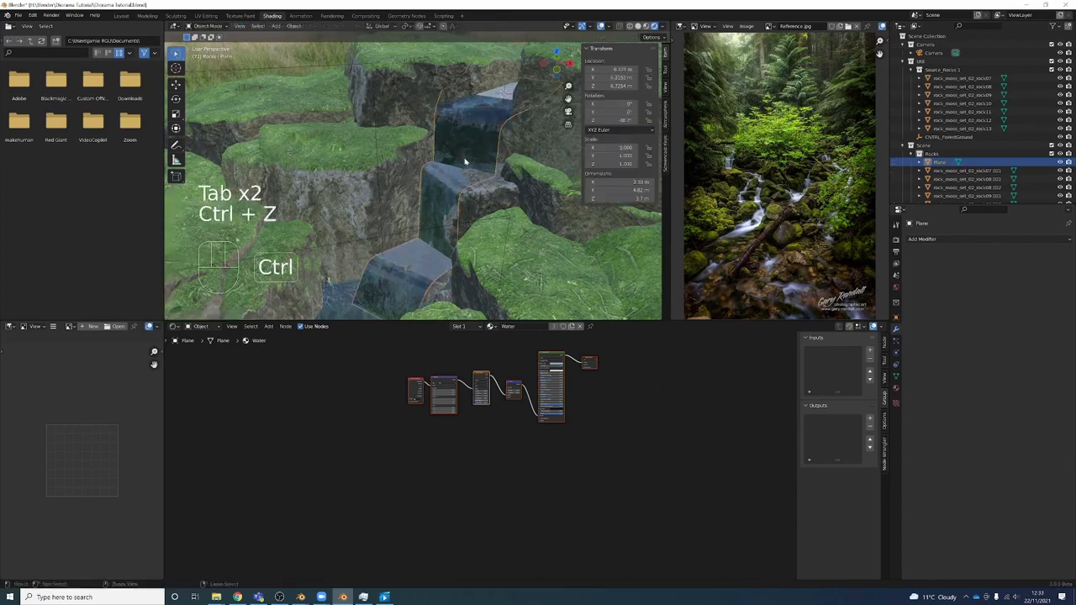
{"action": "key", "text": "ctrl+z"}
{"action": "key", "text": "ctrl+z"}
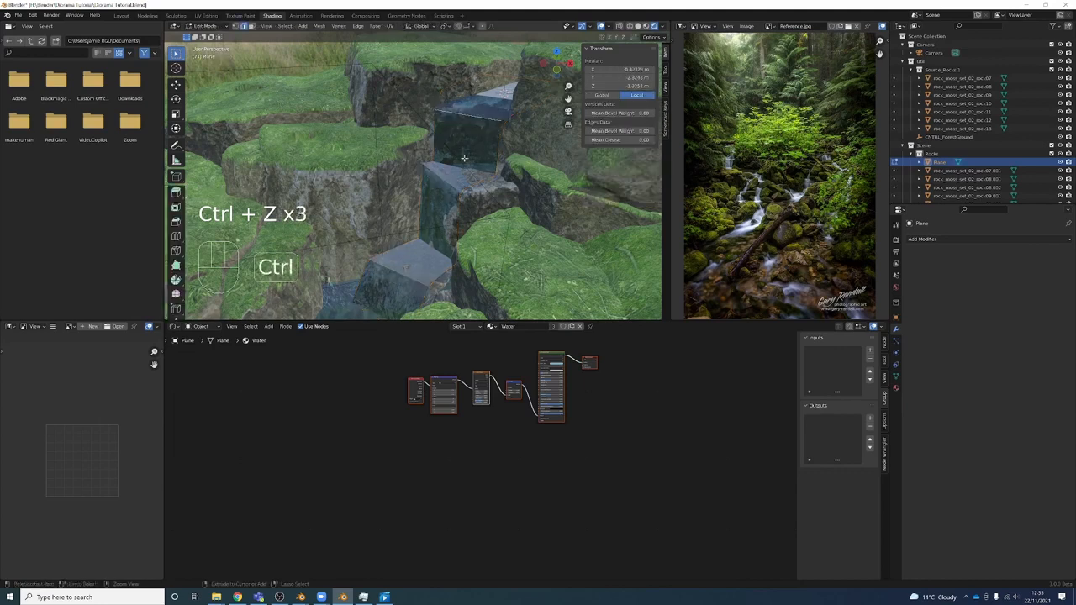
Bevel the water's three ledge-lip edges with multiple segments to round the top of each drop
{"action": "key", "text": "ctrl+b"}
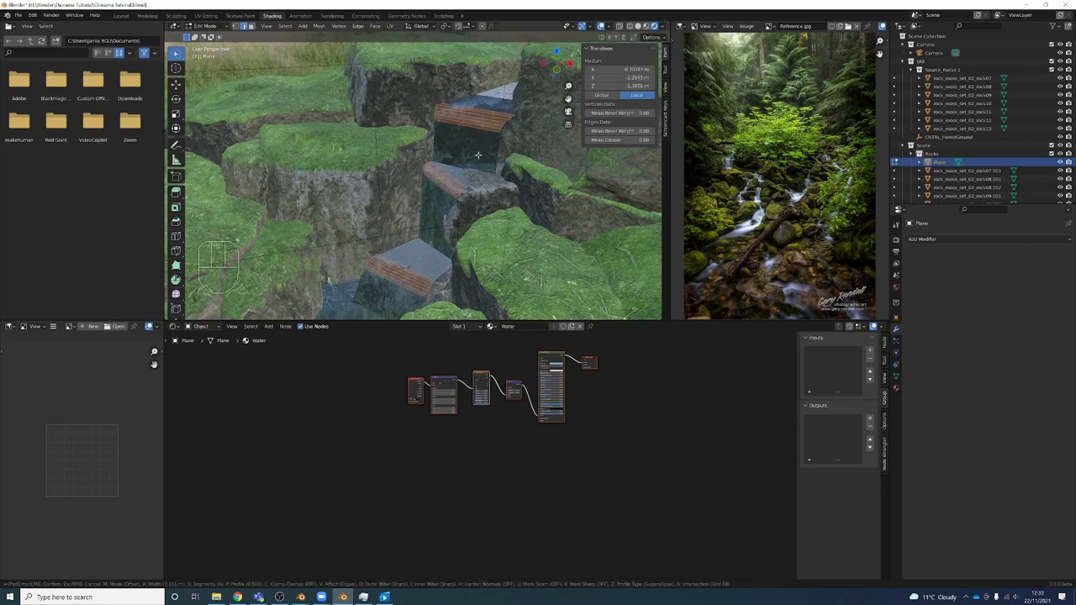
{"action": "left_click", "coordinate": [478, 155]}
{"action": "key", "text": "g"}
{"action": "key", "text": "z"}
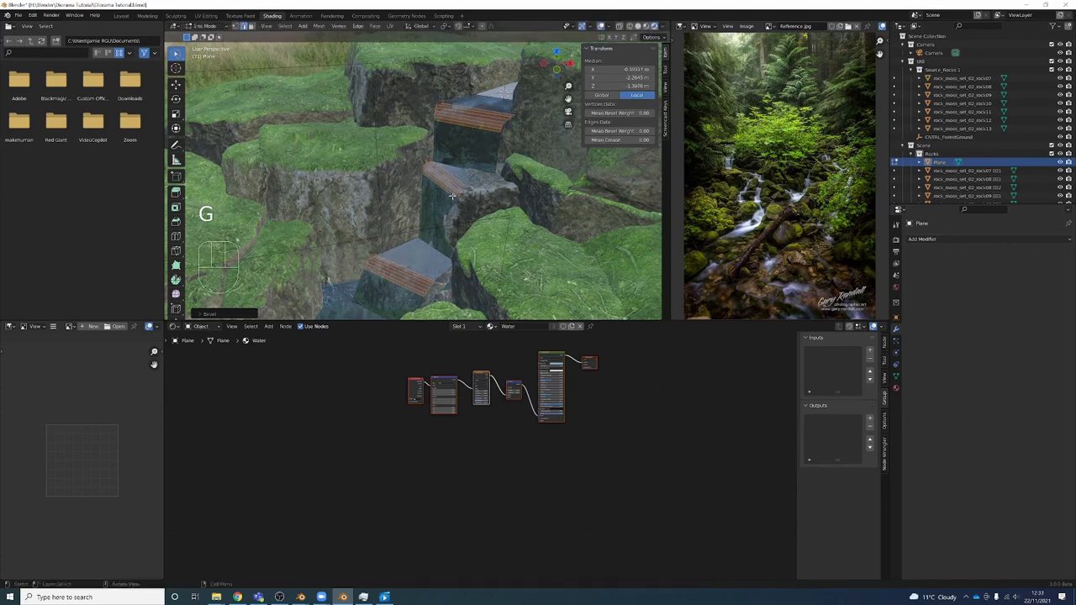
{"action": "left_click", "coordinate": [454, 195]}
{"action": "right_click", "coordinate": [458, 192]}
Apply smooth shading to the waterfall mesh in Object Mode
{"action": "key", "text": "Tab"}
{"action": "right_click", "coordinate": [467, 184]}
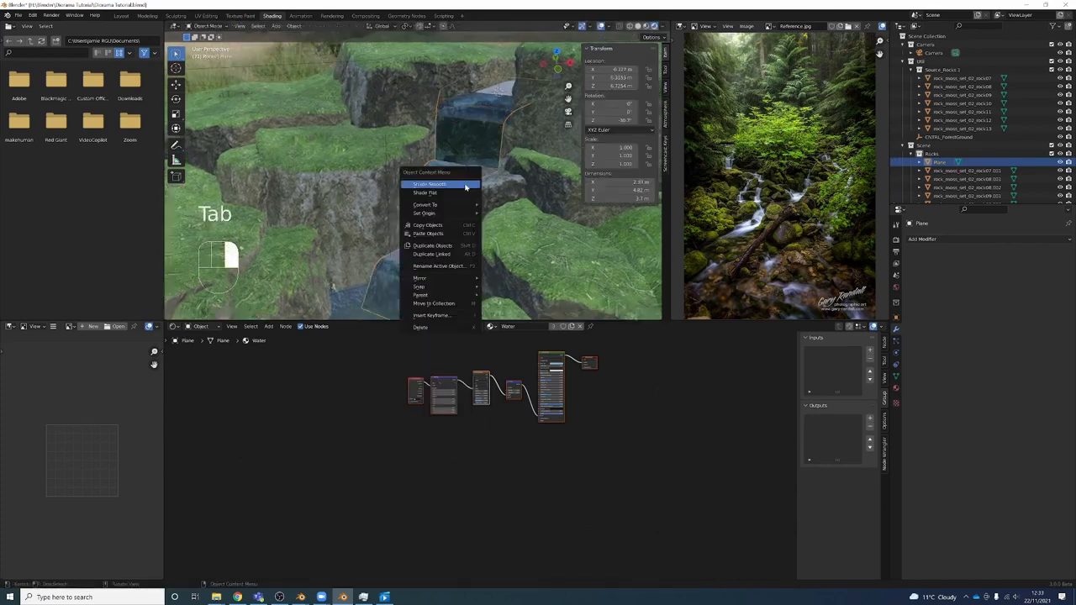
{"action": "left_click", "coordinate": [466, 186]}
{"action": "scroll", "coordinate": [470, 184], "scroll_direction": "down", "scroll_amount": 4}
{"action": "middle_click_drag", "start_coordinate": [473, 182], "coordinate": [497, 171]}
Add an unshifted loop cut to the middle drop of the waterfall mesh
{"action": "key", "text": "Tab"}
{"action": "scroll", "coordinate": [462, 187], "scroll_direction": "up", "scroll_amount": 1}
{"action": "key", "text": "ctrl+r"}
{"action": "left_click", "coordinate": [461, 188]}
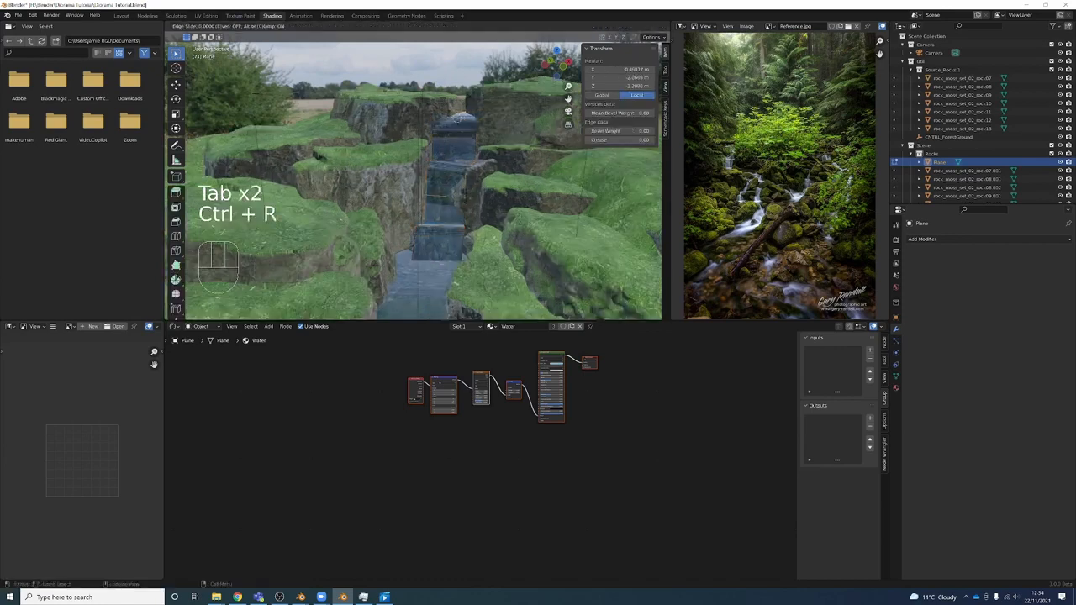
{"action": "left_click", "coordinate": [466, 199]}
Move the water's side vertices at the middle ledge outward and up over the adjoining bare rock
{"action": "middle_click_drag", "start_coordinate": [466, 199], "coordinate": [453, 207]}
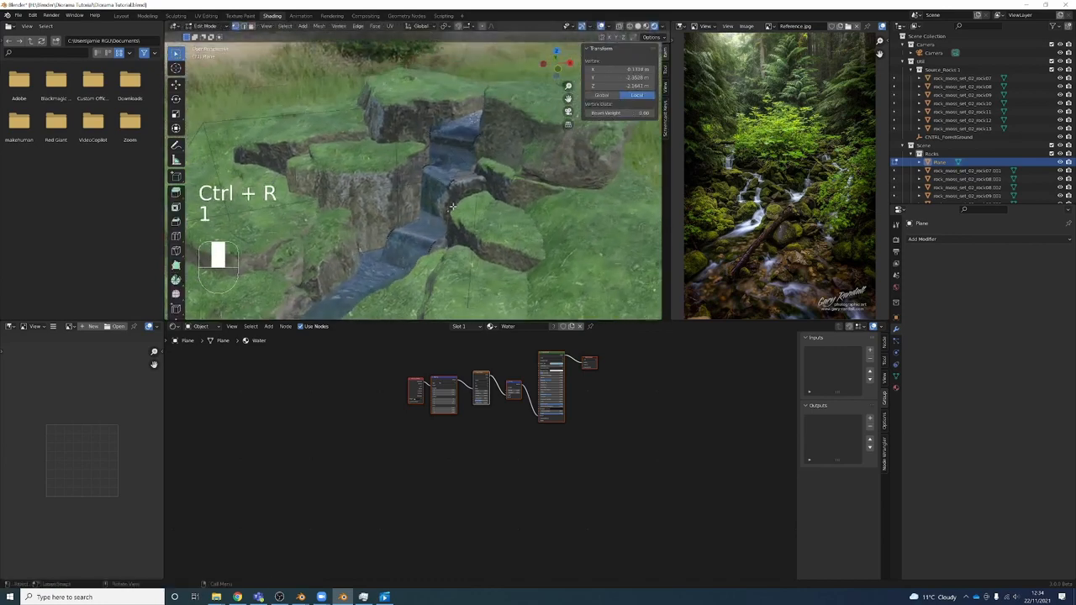
{"action": "scroll", "coordinate": [454, 208], "scroll_direction": "up", "scroll_amount": 3}
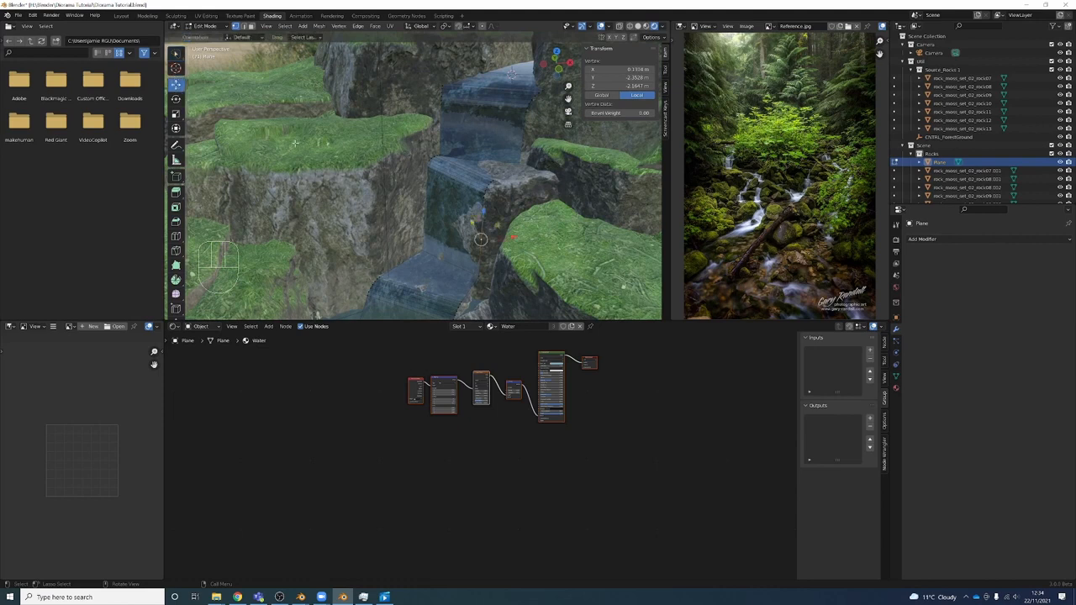
{"action": "middle_click_drag", "start_coordinate": [755, 363], "coordinate": [769, 365]}
{"action": "left_click_drag", "start_coordinate": [489, 229], "coordinate": [476, 244]}
{"action": "key", "text": "g"}
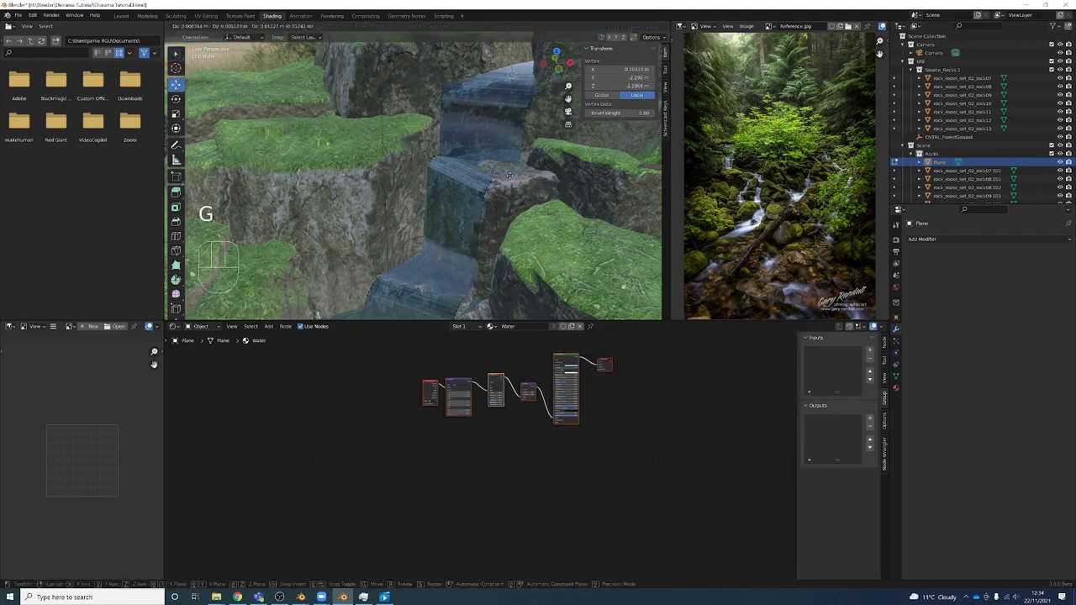
{"action": "left_click", "coordinate": [515, 172]}
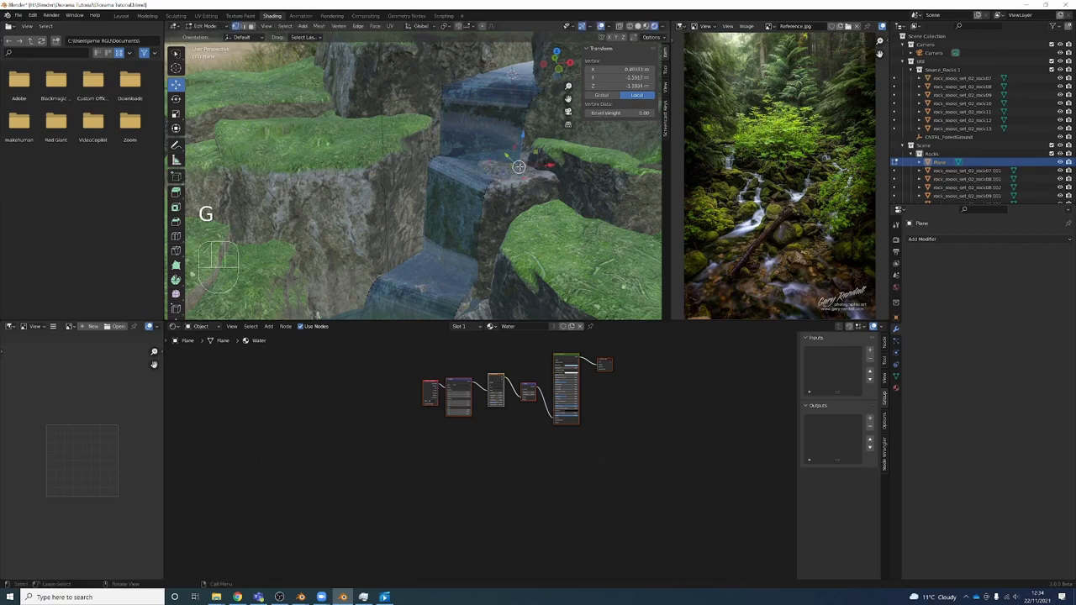
{"action": "left_click", "coordinate": [518, 159]}
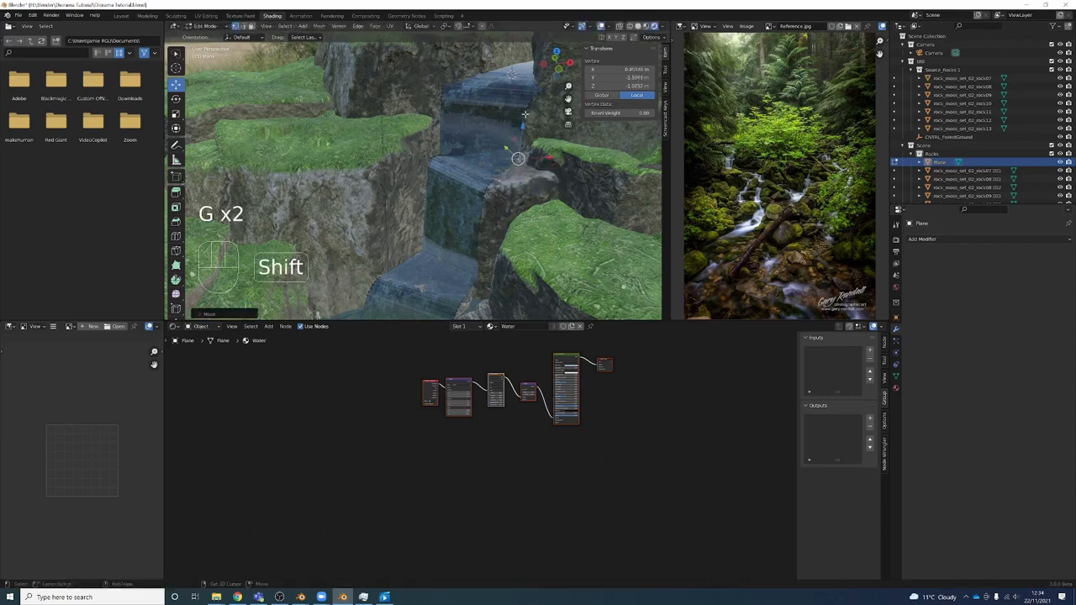
Add another loop cut to the waterfall mesh below the middle ledge
{"action": "middle_click_drag", "start_coordinate": [525, 114], "coordinate": [467, 286], "text": "shift"}
{"action": "key", "text": "ctrl+r"}
{"action": "left_click", "coordinate": [454, 235]}
{"action": "key", "text": "g"}
{"action": "right_click", "coordinate": [455, 234]}
Enable proportional editing and move vertices on the middle drop to make the water's surface less flat
{"action": "key", "text": "o"}
{"action": "key", "text": "g"}
{"action": "left_click", "coordinate": [455, 235]}
{"action": "key", "text": "g"}
{"action": "left_click", "coordinate": [458, 252]}
{"action": "key", "text": "g"}
{"action": "left_click", "coordinate": [471, 202]}
{"action": "key", "text": "Tab"}
{"action": "middle_click_drag", "start_coordinate": [470, 101], "coordinate": [462, 206]}
Shift vertices near the foot of the middle drop with proportional editing to blend it into the lower ledge
{"action": "key", "text": "Tab"}
{"action": "key", "text": "g"}
{"action": "left_click", "coordinate": [458, 215]}
{"action": "scroll", "coordinate": [458, 223], "scroll_direction": "up", "scroll_amount": 3}
{"action": "key", "text": "g"}
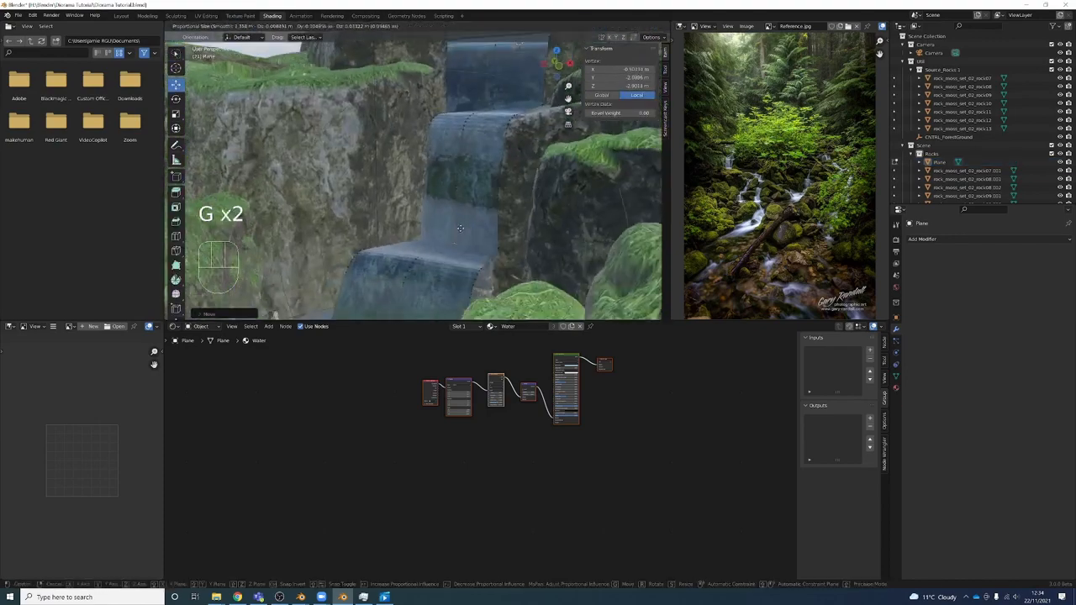
{"action": "left_click", "coordinate": [460, 228]}
{"action": "left_click", "coordinate": [452, 243]}
Refine the water's shape around the lowest ledge by moving more vertices with proportional editing
{"action": "key", "text": "g"}
{"action": "middle_click_drag", "start_coordinate": [452, 243], "coordinate": [473, 257]}
{"action": "left_click", "coordinate": [467, 250]}
{"action": "key", "text": "g"}
{"action": "left_click", "coordinate": [467, 245]}
{"action": "key", "text": "g"}
{"action": "left_click", "coordinate": [521, 253]}
{"action": "key", "text": "Tab"}
Duplicate the bare rock_no_Moss rock, then rotate the copy about Z and move it beside the waterfall's middle drop
{"action": "scroll", "coordinate": [519, 248], "scroll_direction": "down", "scroll_amount": 5}
{"action": "left_click", "coordinate": [487, 221]}
{"action": "middle_click_drag", "start_coordinate": [488, 221], "coordinate": [462, 249], "text": "alt"}
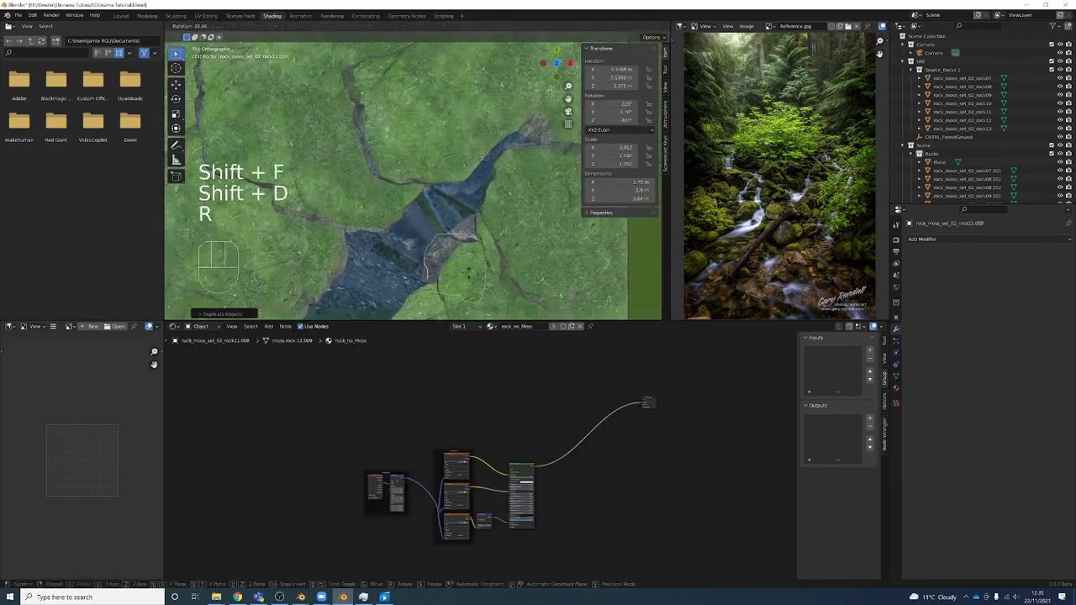
{"action": "middle_click_drag", "start_coordinate": [467, 287], "coordinate": [510, 202]}
{"action": "key", "text": "g"}
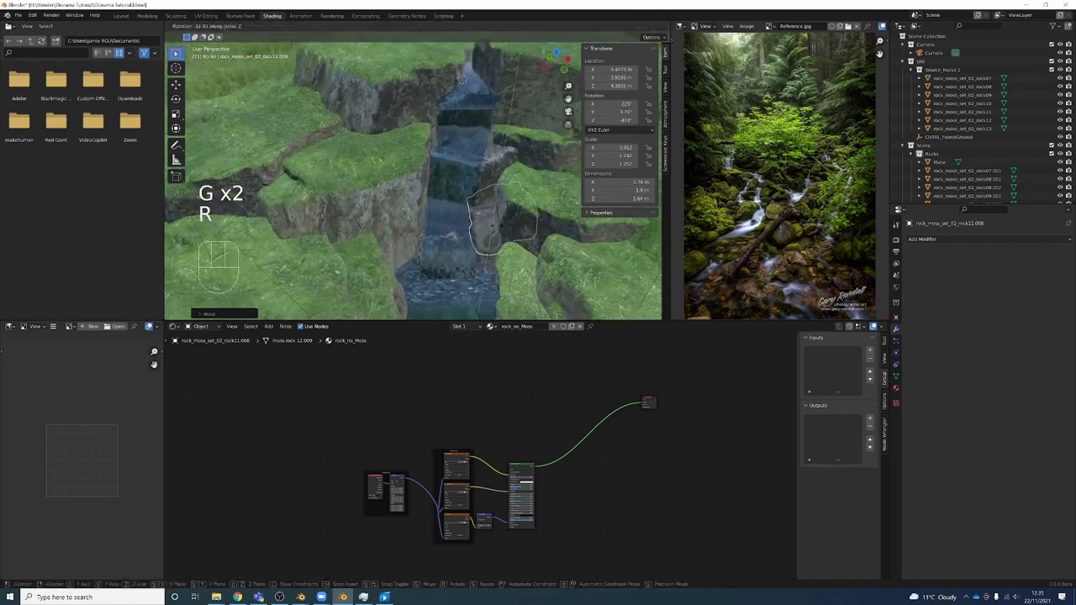
Reshape the duplicated bare rock in Edit Mode by pulling its vertices toward the bank with proportional editing
{"action": "key", "text": "Tab"}
{"action": "middle_click_drag", "start_coordinate": [498, 228], "coordinate": [490, 193]}
{"action": "key", "text": "g"}
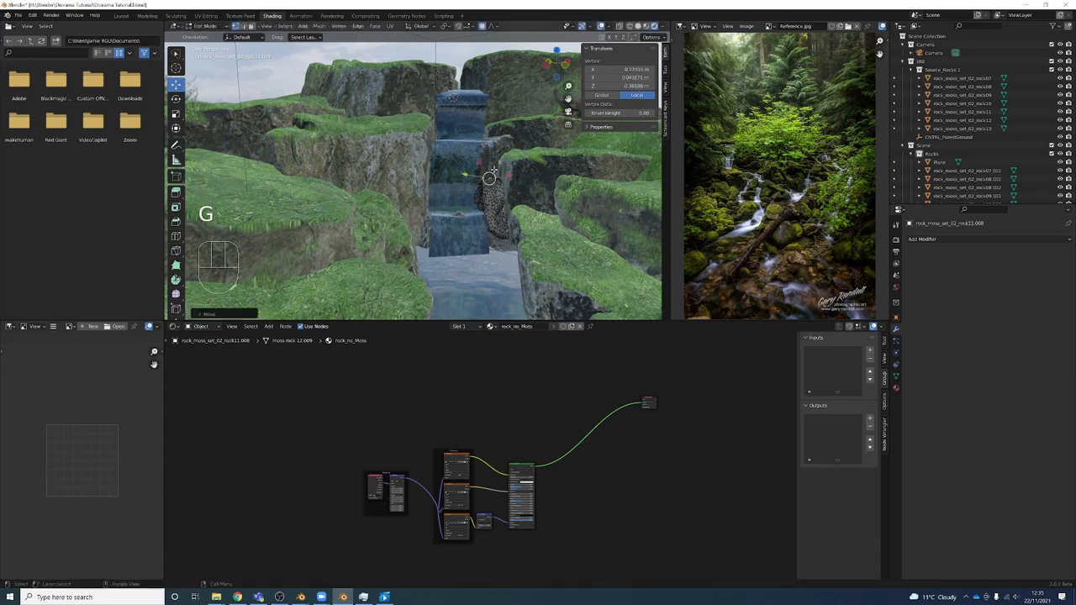
{"action": "middle_click_drag", "start_coordinate": [493, 171], "coordinate": [510, 199]}
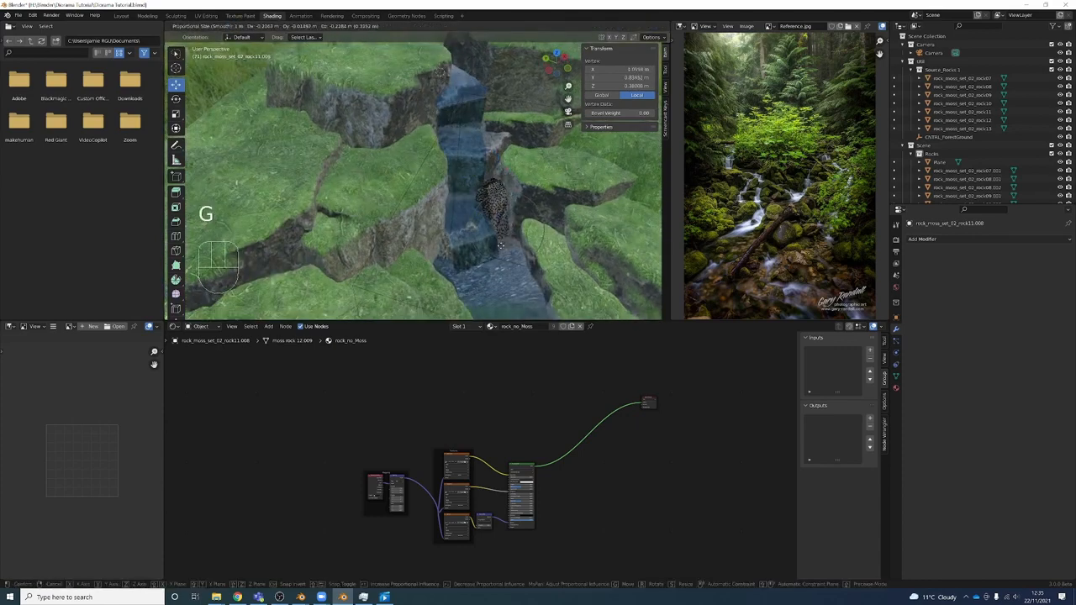
{"action": "key", "text": "g"}
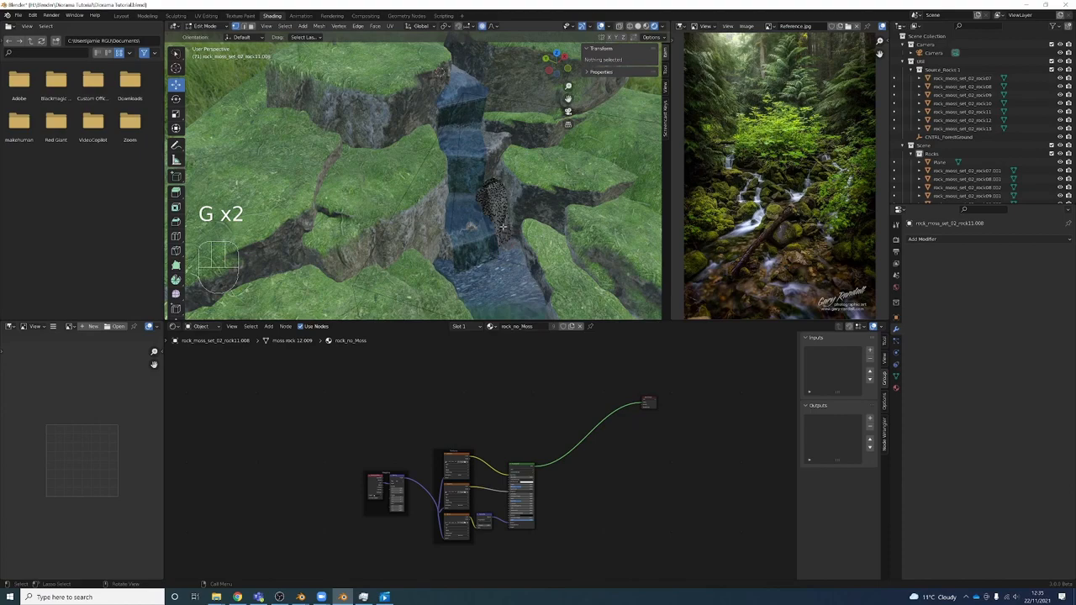
Finish reshaping the bare rock's vertices beside the middle drop with proportional editing, then rotate the whole rock
{"action": "left_click", "coordinate": [495, 217]}
{"action": "key", "text": "g"}
{"action": "mouse_move", "coordinate": [503, 227]}
{"action": "middle_mouse_down"}
{"action": "mouse_move", "coordinate": [498, 202]}
{"action": "mouse_move", "coordinate": [507, 210]}
{"action": "middle_mouse_up"}
{"action": "key", "text": "Tab"}
{"action": "key", "text": "r"}
{"action": "left_click", "coordinate": [496, 223]}
Duplicate the bare rock, then rotate the copy and move it to the opposite side of the waterfall
{"action": "key", "text": "shift+d"}
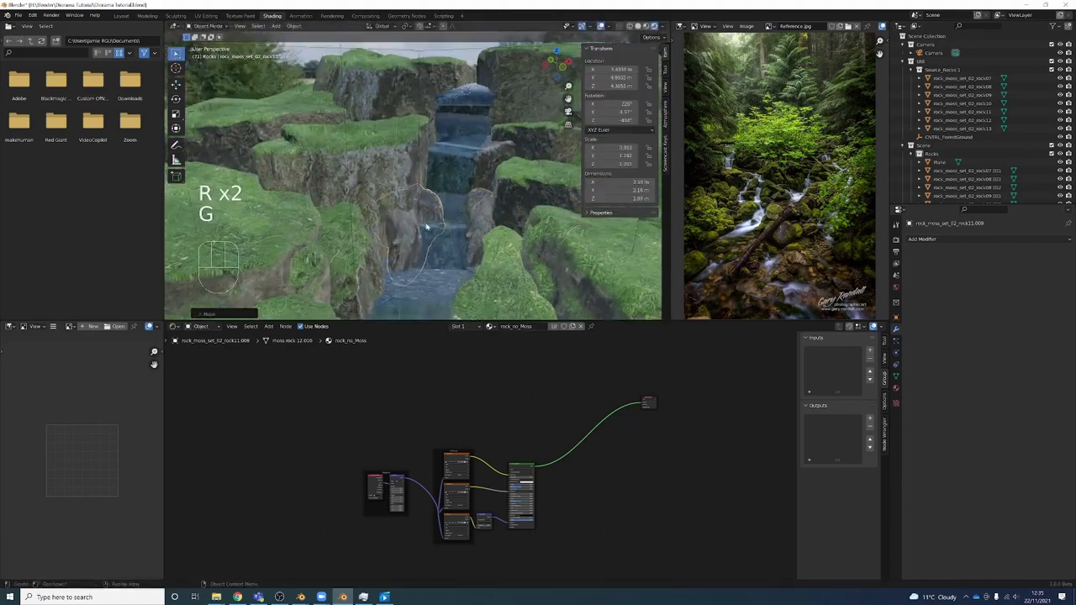
{"action": "key", "text": "shift+d"}
{"action": "key", "text": "r"}
{"action": "middle_click_drag", "start_coordinate": [492, 173], "coordinate": [472, 240]}
{"action": "key", "text": "g"}
{"action": "key", "text": "r"}
{"action": "key", "text": "t"}
{"action": "key", "text": "g"}
Add another copy of the bare rock along the waterfall's edge, moving and rotating it to fit the bank
{"action": "key", "text": "shift+d"}
{"action": "key", "text": "r"}
{"action": "key", "text": "g"}
{"action": "key", "text": "r"}
{"action": "key", "text": "r"}
{"action": "left_click", "coordinate": [461, 136]}
Duplicate a bare rock once more and move and rotate the copy near the top of the waterfall
{"action": "key", "text": "shift+d"}
{"action": "key", "text": "g"}
{"action": "key", "text": "g"}
{"action": "middle_click_drag", "start_coordinate": [525, 197], "coordinate": [390, 202]}
{"action": "key", "text": "r"}
{"action": "key", "text": "g"}
{"action": "key", "text": "Tab"}
{"action": "key", "text": "Tab"}
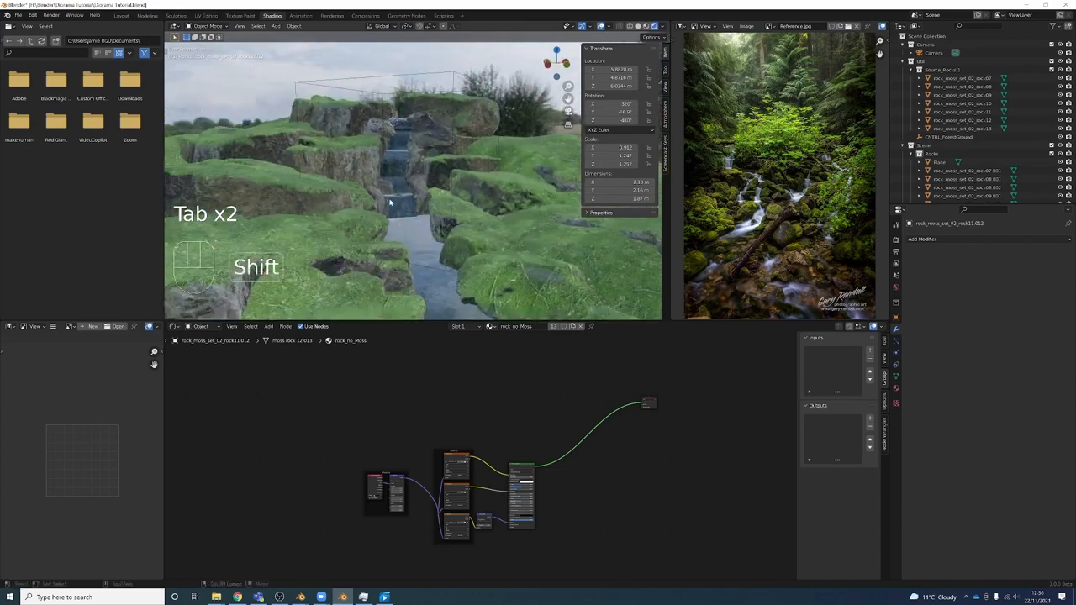
Select the large mossy rock beside the top of the waterfall and open its mesh in Edit Mode
{"action": "middle_click_drag", "start_coordinate": [510, 105], "coordinate": [457, 158]}
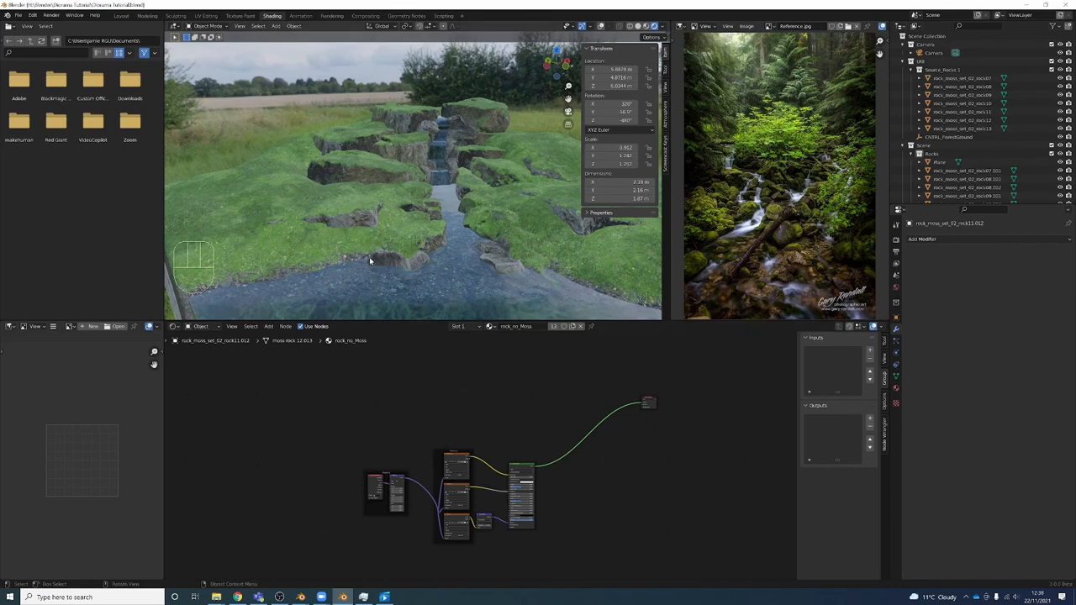
{"action": "scroll", "coordinate": [358, 294], "scroll_direction": "down", "scroll_amount": 4}
{"action": "scroll", "coordinate": [388, 267], "scroll_direction": "down", "scroll_amount": 2}
{"action": "middle_click_drag", "start_coordinate": [396, 266], "coordinate": [454, 156]}
{"action": "scroll", "coordinate": [452, 256], "scroll_direction": "up", "scroll_amount": 3}
{"action": "scroll", "coordinate": [455, 151], "scroll_direction": "up", "scroll_amount": 1}
{"action": "left_click", "coordinate": [467, 109]}
{"action": "key", "text": "Tab"}
{"action": "middle_click_drag", "start_coordinate": [465, 111], "coordinate": [471, 119]}
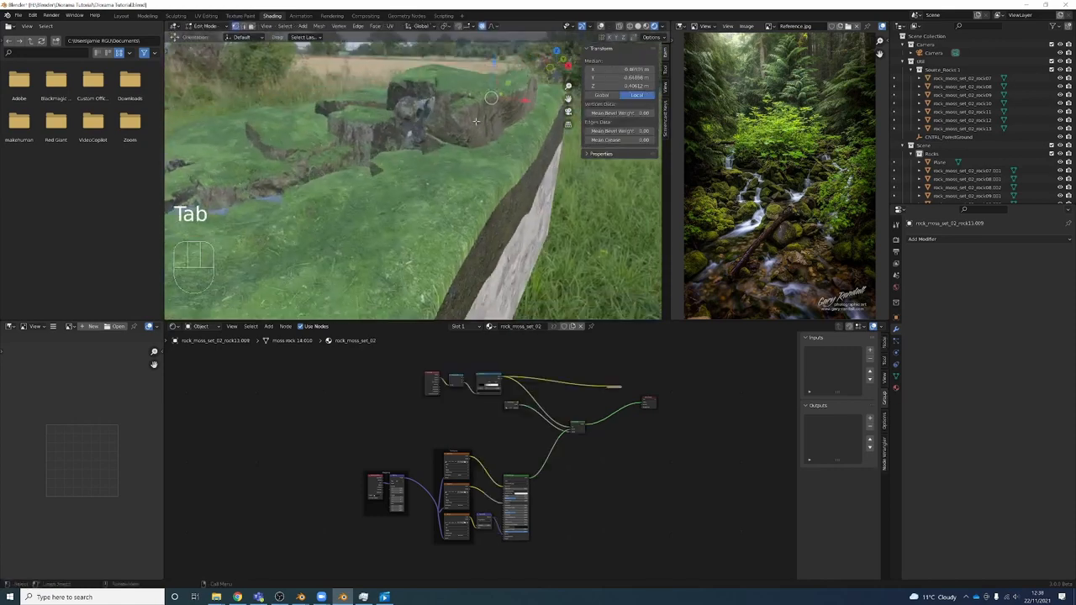
{"action": "key", "text": "Tab"}
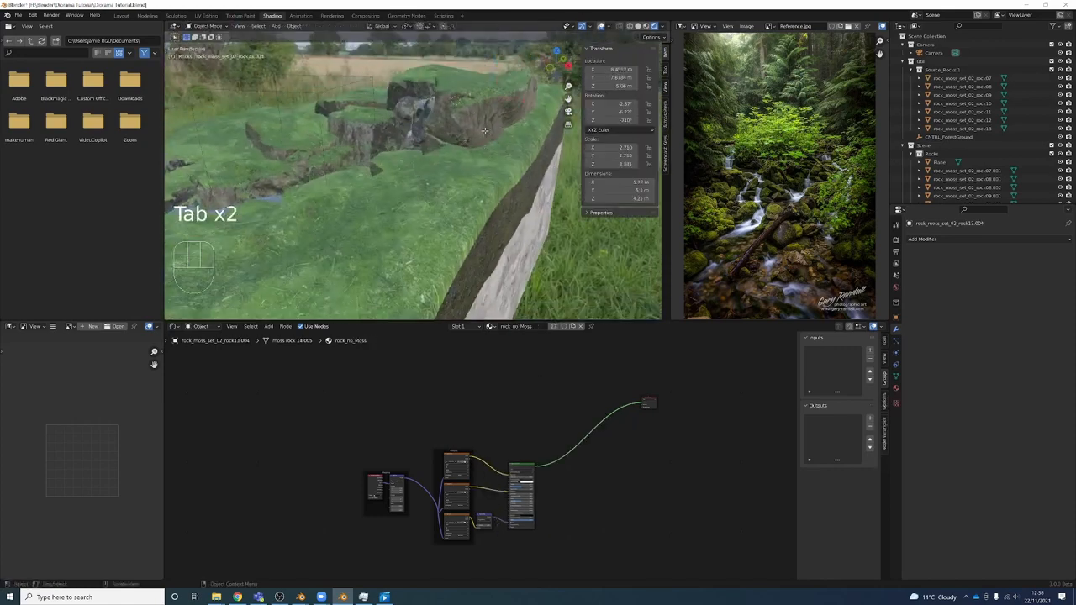
{"action": "key", "text": "Tab"}
{"action": "key", "text": "Tab"}
{"action": "left_click", "coordinate": [504, 122]}
{"action": "key", "text": "Tab"}
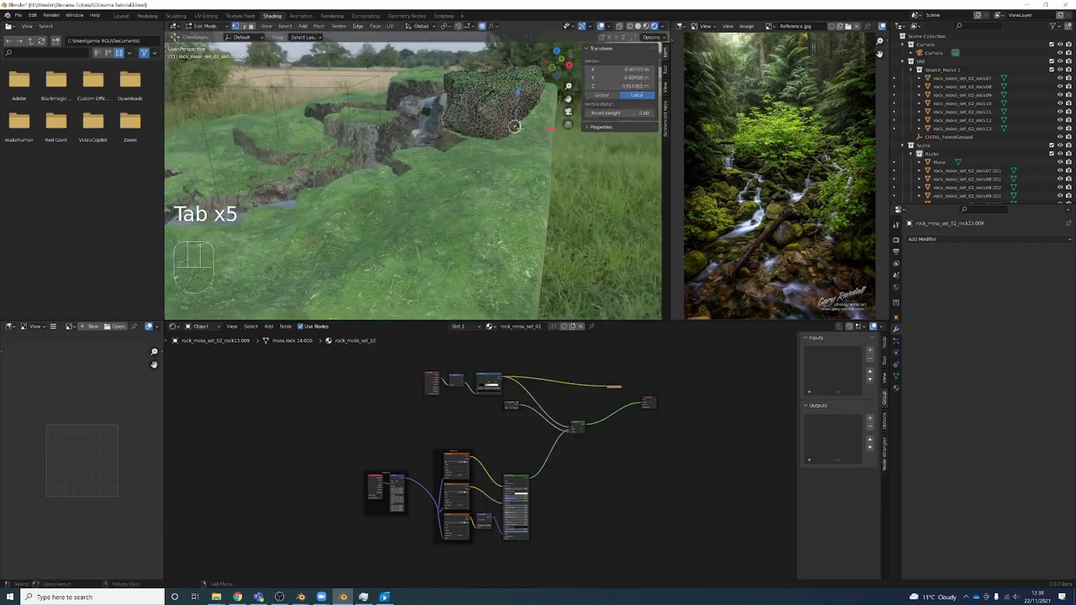
Pull vertices along the large mossy rock's lower outer edge toward the ground with proportional editing
{"action": "key", "text": "g"}
{"action": "left_click", "coordinate": [542, 131]}
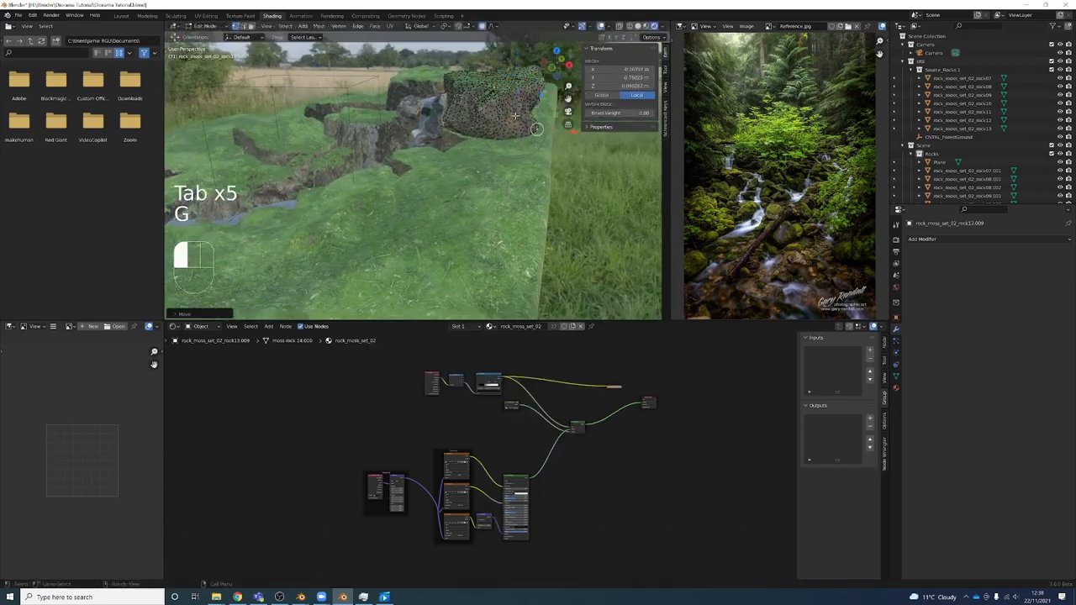
{"action": "key", "text": "g"}
{"action": "left_click", "coordinate": [531, 136]}
{"action": "key", "text": "g"}
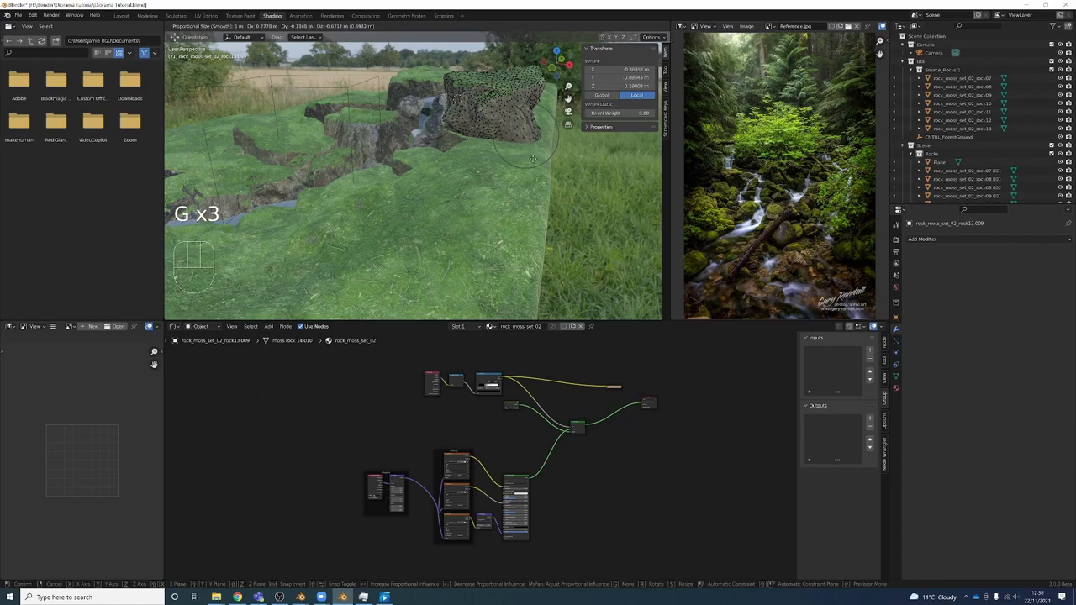
{"action": "left_click", "coordinate": [532, 158]}
Reshape the back and upper side of the large mossy rock by moving vertices with proportional editing
{"action": "middle_click_drag", "start_coordinate": [532, 158], "coordinate": [489, 126]}
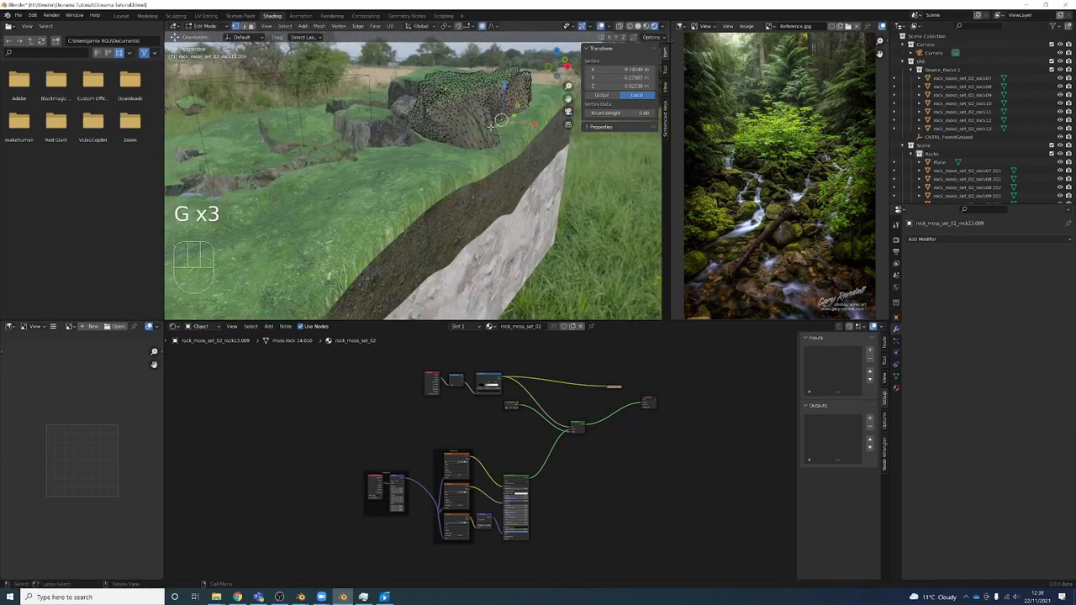
{"action": "key", "text": "g"}
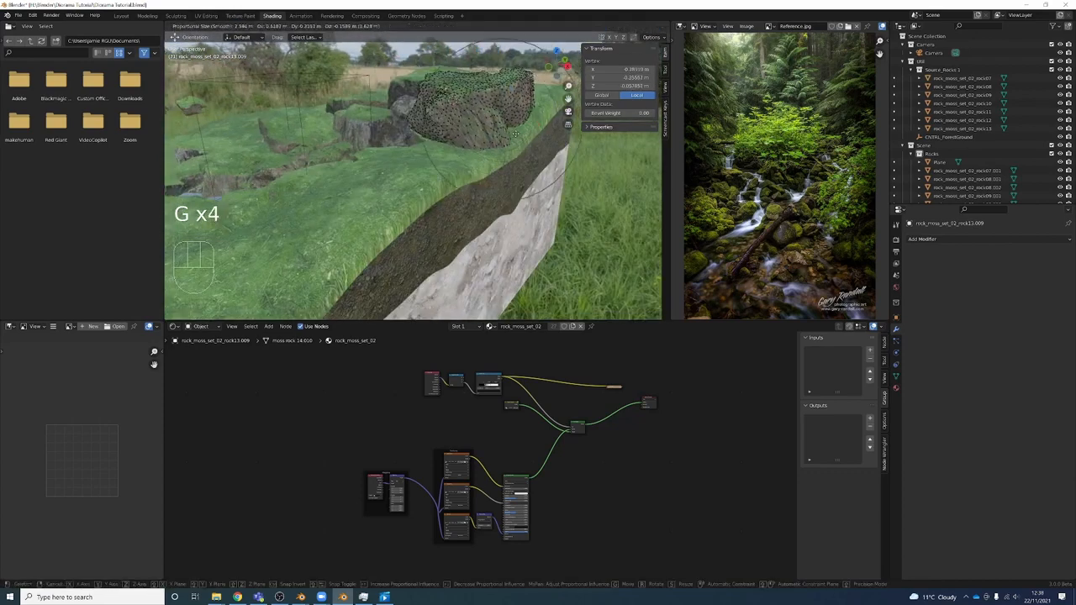
{"action": "left_click", "coordinate": [511, 88]}
{"action": "key", "text": "g"}
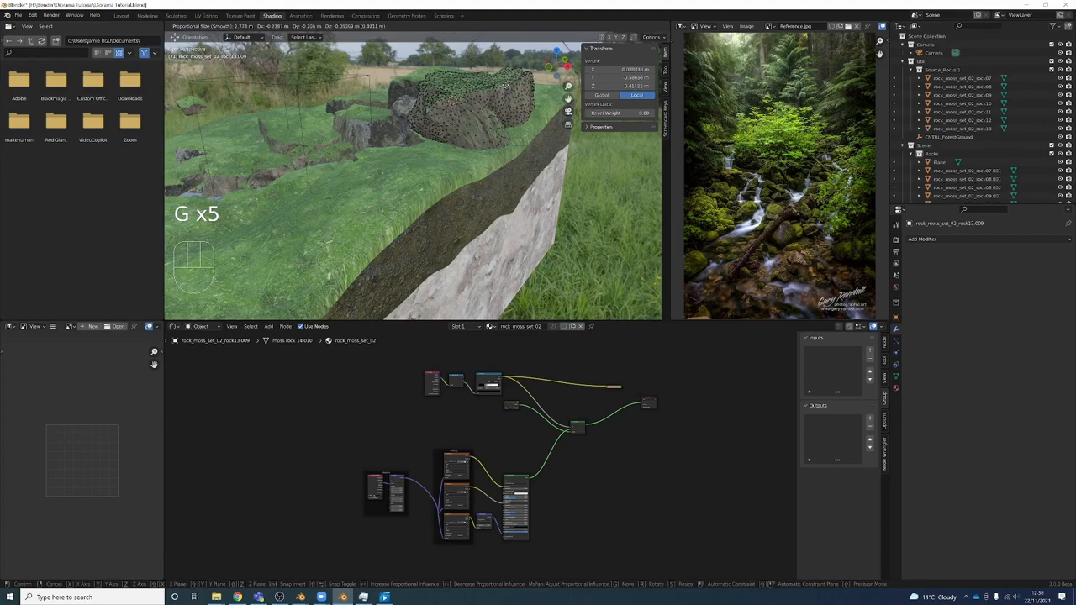
{"action": "left_click", "coordinate": [505, 85]}
Adjust the large mossy rock's side facing the diorama edge with proportional vertex moves, then return to Object Mode
{"action": "middle_click_drag", "start_coordinate": [505, 85], "coordinate": [361, 136]}
{"action": "key", "text": "g"}
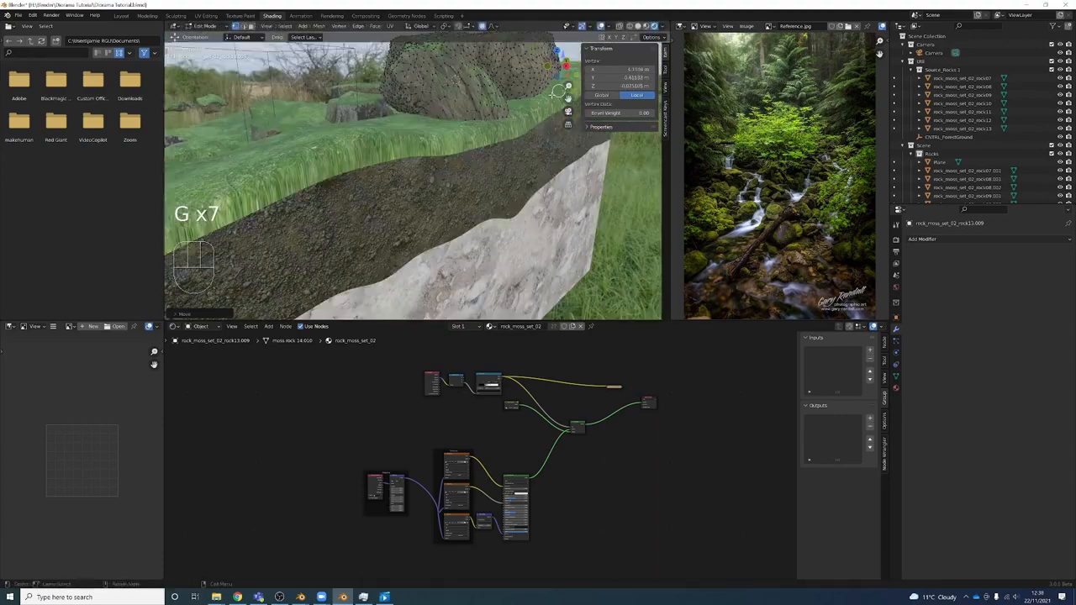
{"action": "middle_click_drag", "start_coordinate": [479, 76], "coordinate": [483, 138], "text": "shift"}
{"action": "key", "text": "g"}
{"action": "left_click", "coordinate": [461, 142]}
{"action": "key", "text": "Tab"}
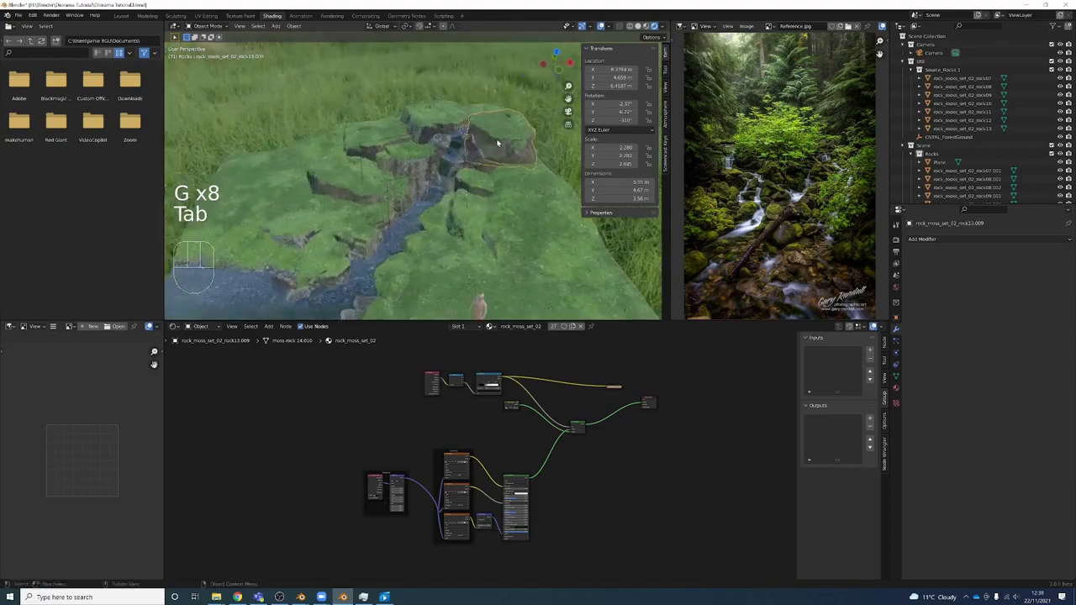
{"action": "middle_click_drag", "start_coordinate": [497, 142], "coordinate": [458, 218]}
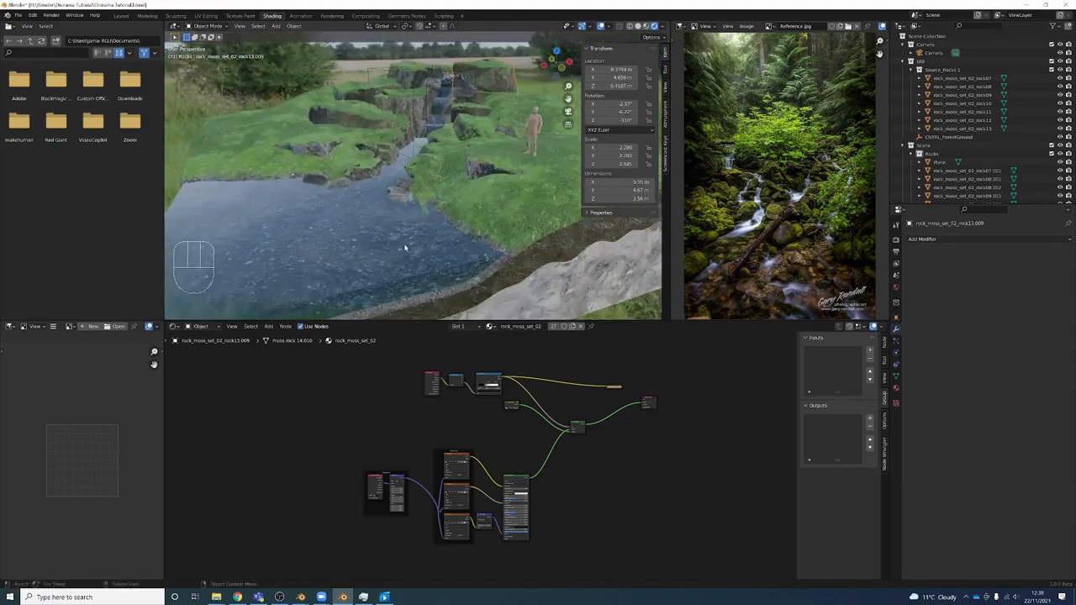